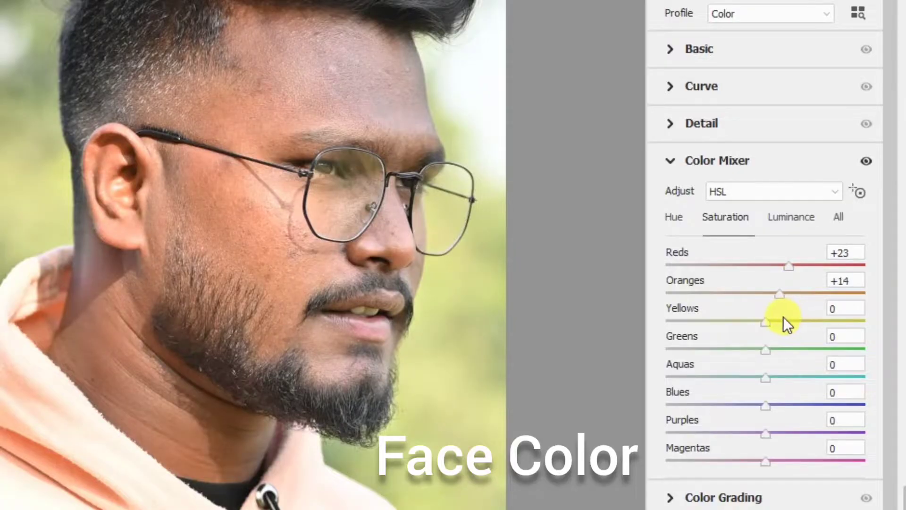
Step: Adjust the skin tone in the Color Mixer by setting Oranges saturation to +7 and Oranges luminance to +19
{"action": "left_click_drag", "start_coordinate": [783, 317], "coordinate": [783, 293]}
{"action": "left_click", "coordinate": [788, 222]}
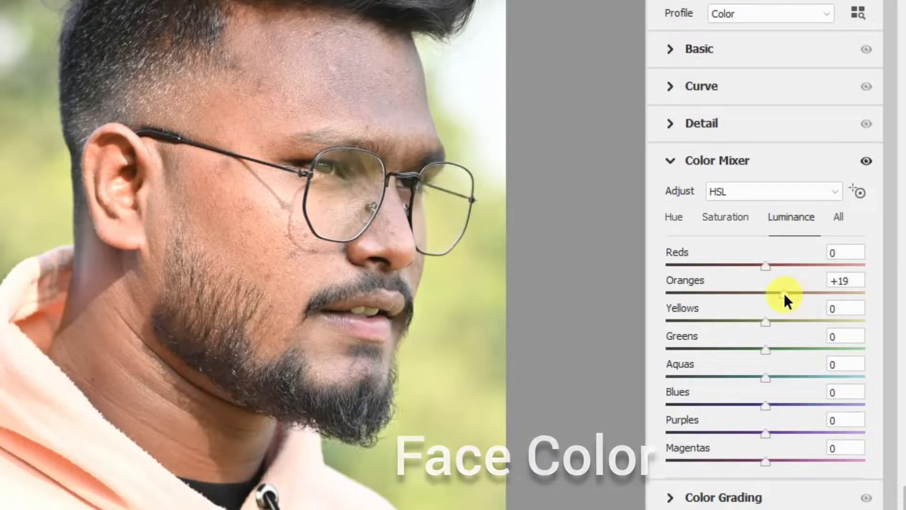
Step: Mute the background greenery with saturation of Yellows -90 and Greens -83, and luminance of Yellows -26 and Greens -72
{"action": "left_click", "coordinate": [728, 215]}
{"action": "left_click_drag", "start_coordinate": [765, 322], "coordinate": [686, 330]}
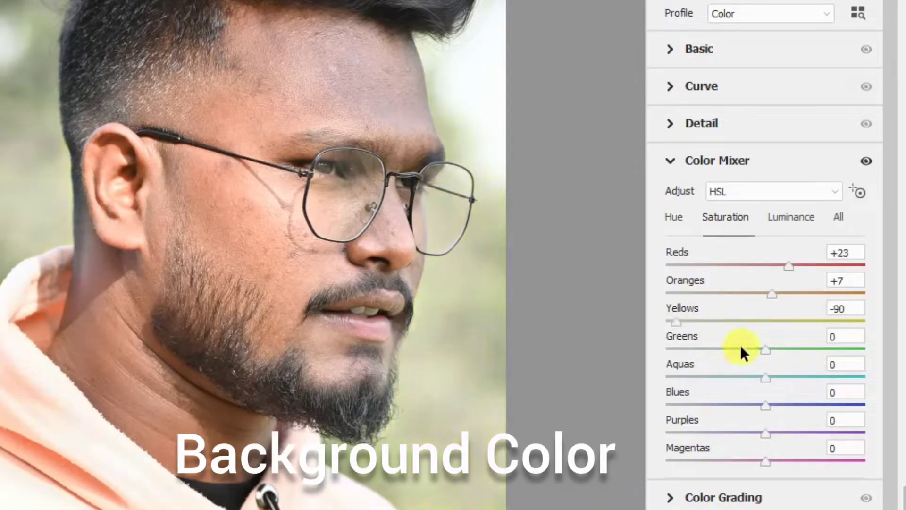
{"action": "left_click_drag", "start_coordinate": [764, 349], "coordinate": [698, 353]}
{"action": "left_click", "coordinate": [789, 217]}
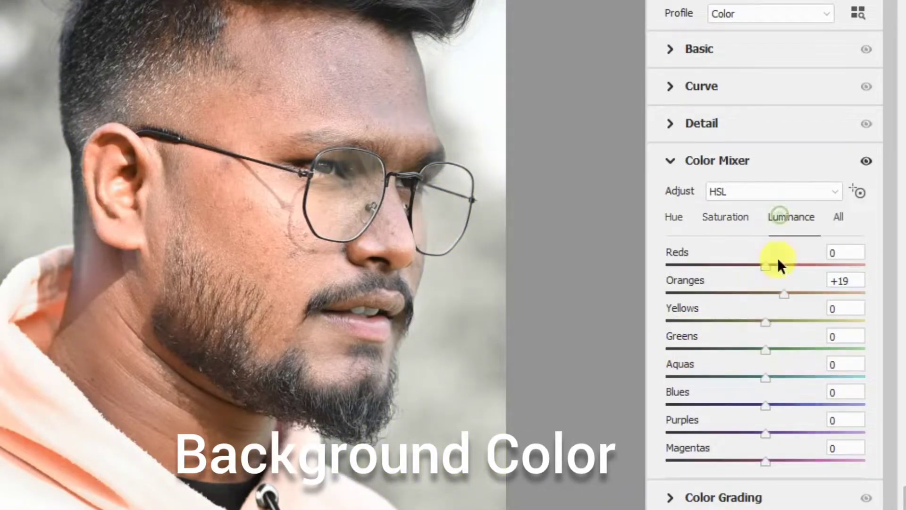
{"action": "left_click_drag", "start_coordinate": [765, 321], "coordinate": [680, 330]}
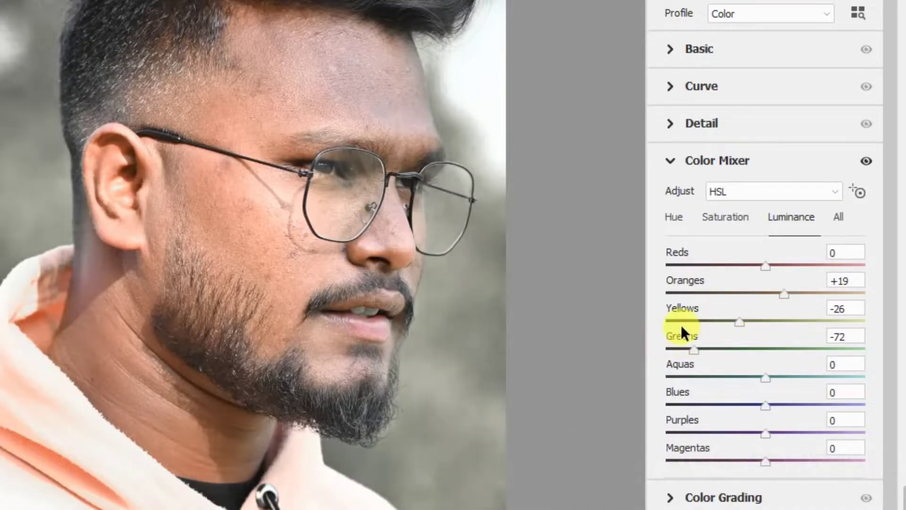
Step: Set Blues and Purples saturation to +21 and Magentas to +36; set luminance of Purples to -33 and Magentas to -10, raise Blues, lower Aquas
{"action": "left_click", "coordinate": [715, 225]}
{"action": "left_click", "coordinate": [818, 459]}
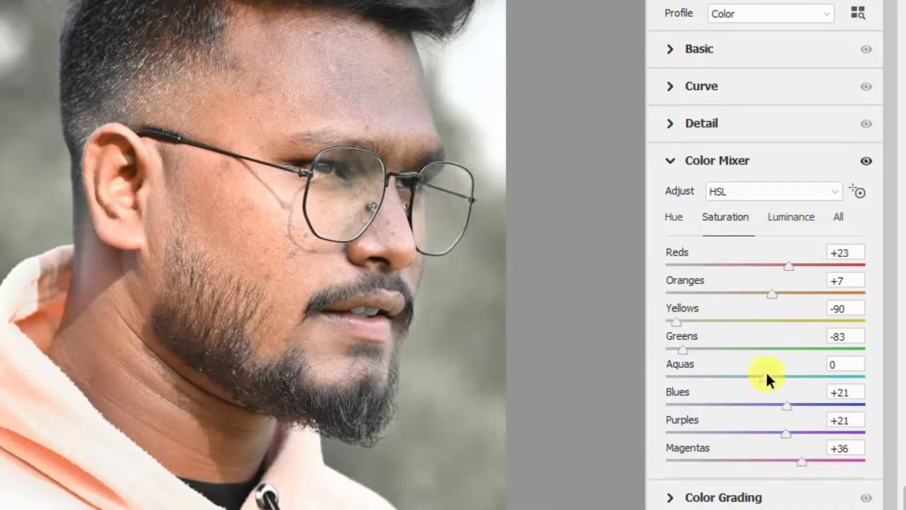
{"action": "left_click", "coordinate": [784, 228]}
{"action": "left_click_drag", "start_coordinate": [765, 462], "coordinate": [732, 434]}
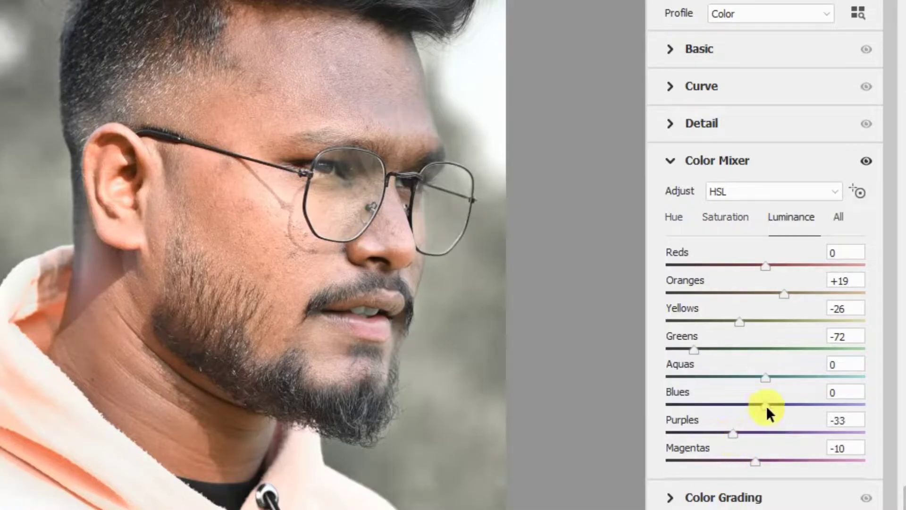
{"action": "left_click_drag", "start_coordinate": [766, 407], "coordinate": [791, 406]}
{"action": "left_click_drag", "start_coordinate": [766, 379], "coordinate": [735, 384]}
{"action": "left_click", "coordinate": [722, 218]}
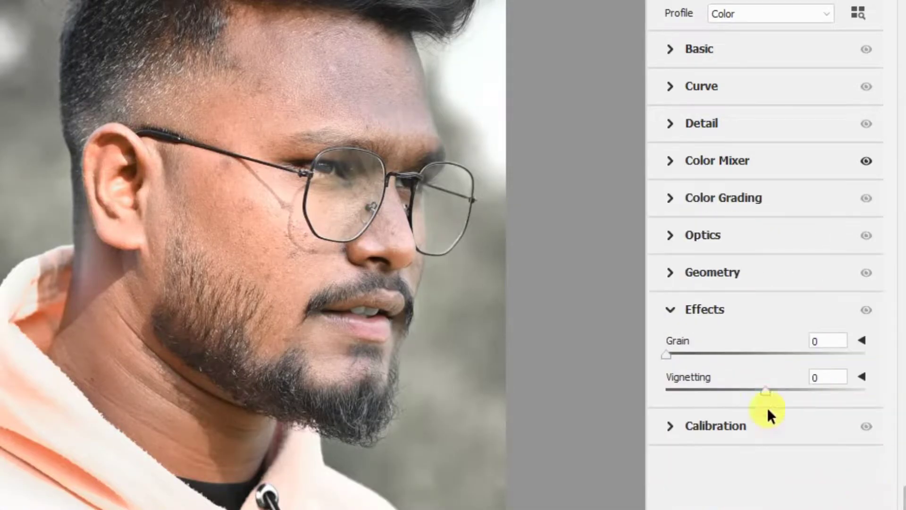
Step: Set the Vignetting effect to -36 and apply the Camera Raw adjustments to the photo
{"action": "left_click_drag", "start_coordinate": [765, 392], "coordinate": [730, 395]}
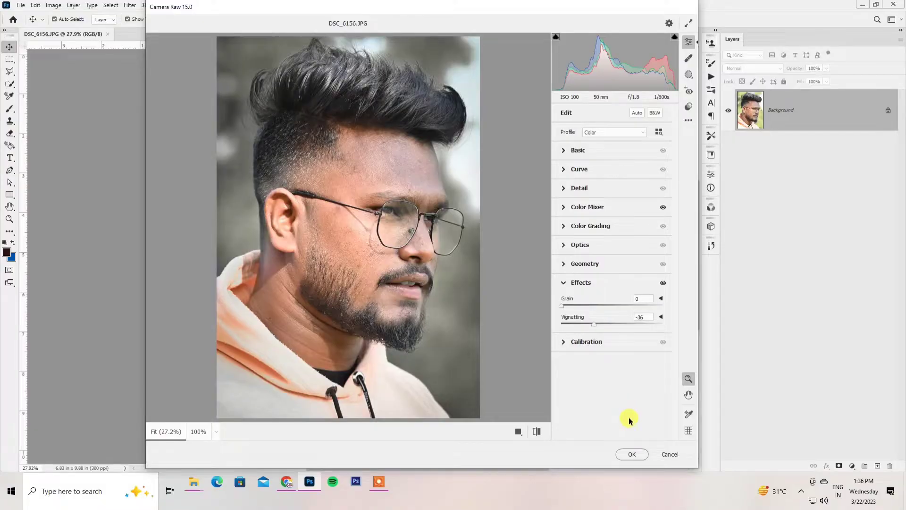
{"action": "left_click", "coordinate": [635, 454]}
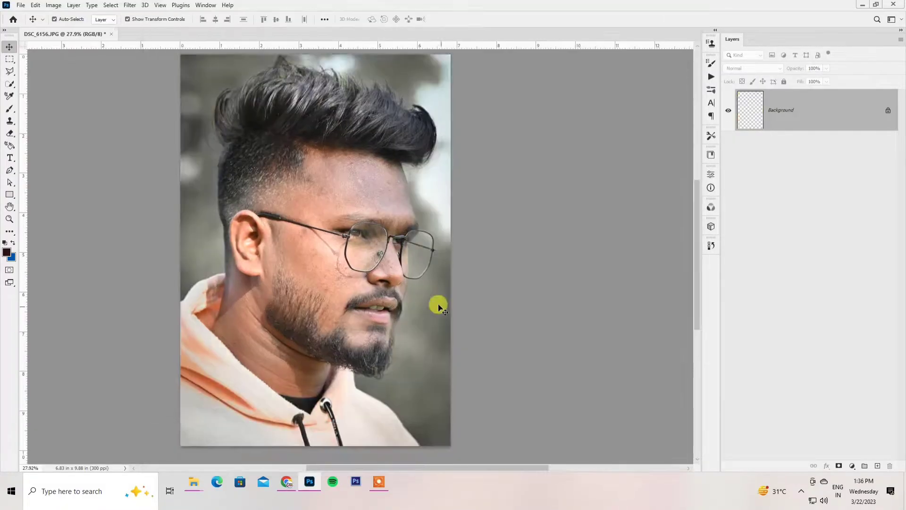
Step: Add a Color Balance adjustment layer and shift its Highlights slightly toward blue
{"action": "left_click", "coordinate": [852, 466]}
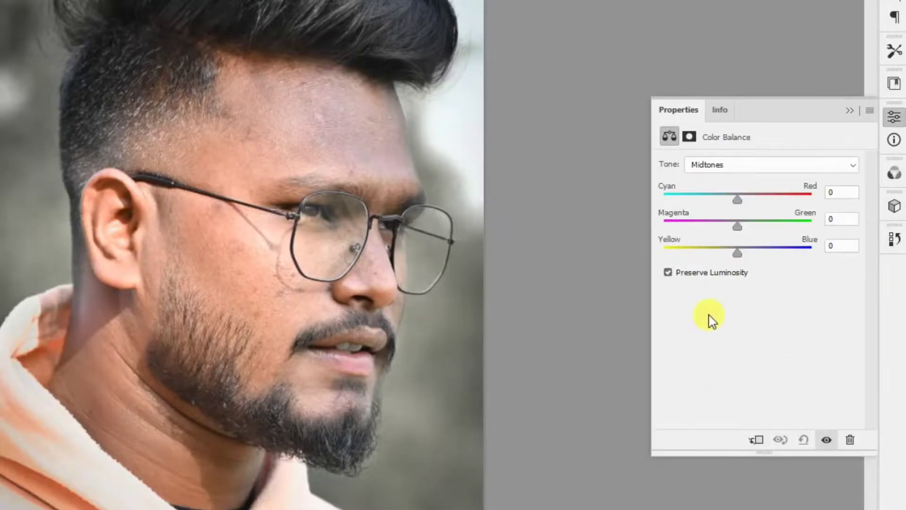
{"action": "left_click", "coordinate": [720, 165]}
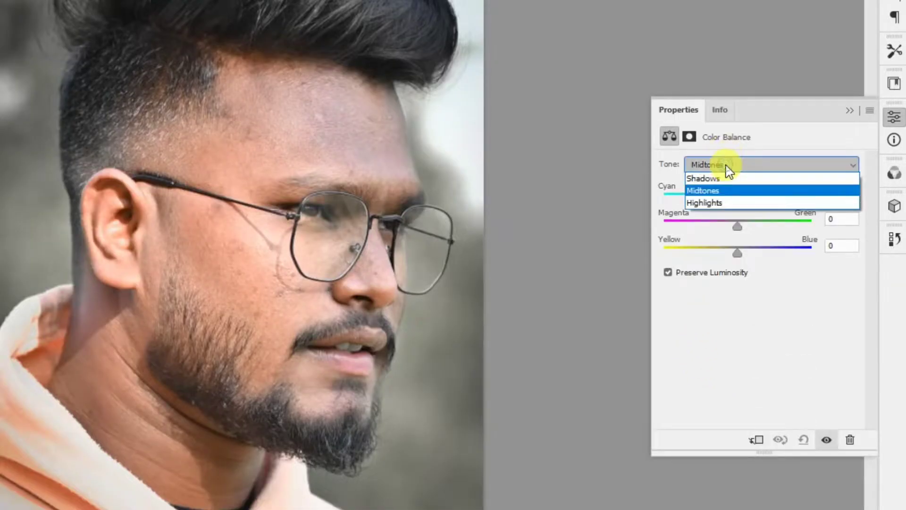
{"action": "left_click", "coordinate": [721, 203]}
{"action": "left_click_drag", "start_coordinate": [739, 254], "coordinate": [753, 257]}
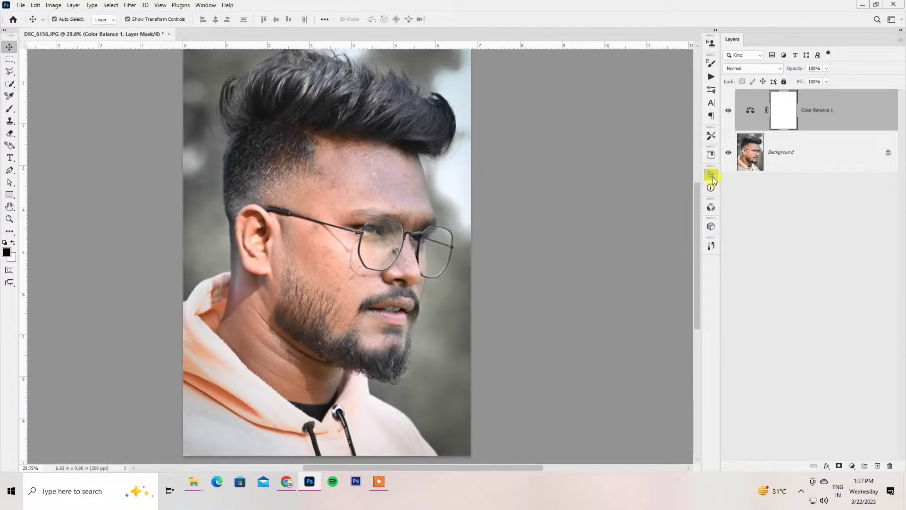
Step: Merge the Color Balance layer with the Background and duplicate the merged layer
{"action": "left_click", "coordinate": [782, 166]}
{"action": "key", "text": "ctrl+e"}
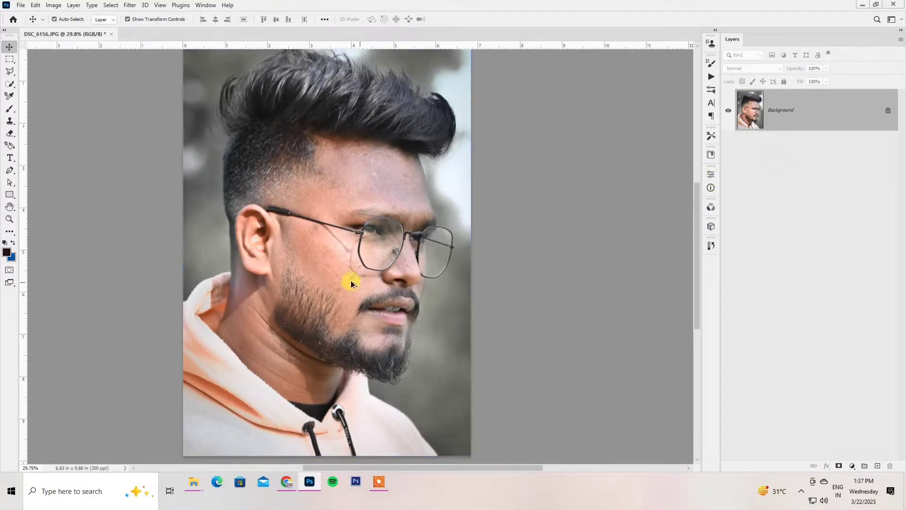
{"action": "scroll", "coordinate": [350, 280], "scroll_direction": "up", "scroll_amount": 3}
{"action": "scroll", "coordinate": [326, 273], "scroll_direction": "down", "scroll_amount": 2}
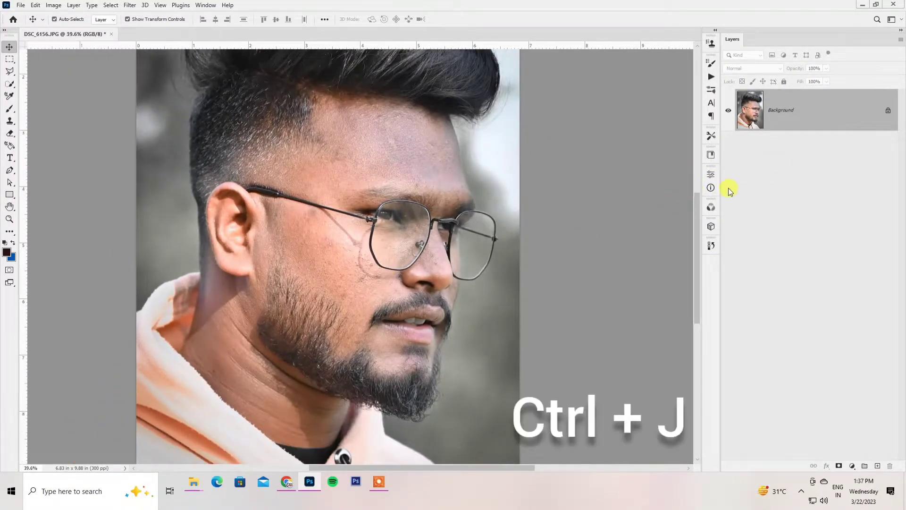
{"action": "key", "text": "ctrl+j"}
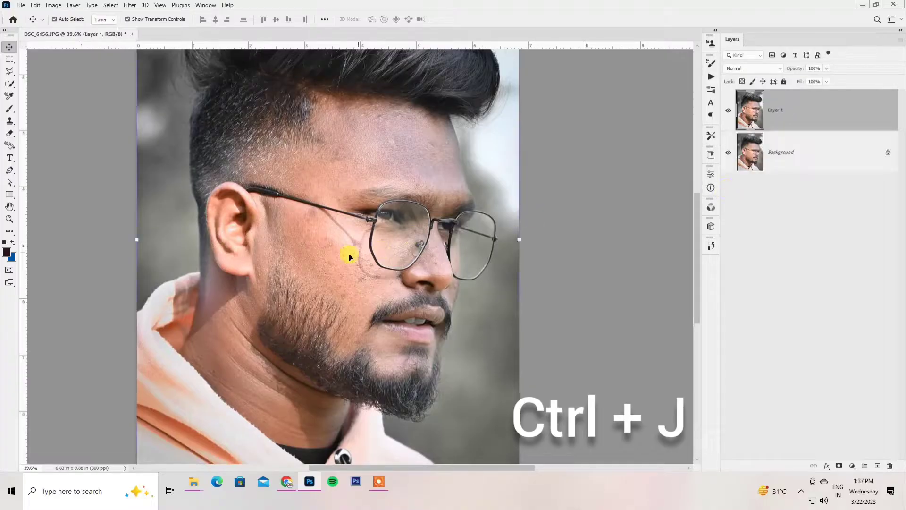
Step: Apply a High Pass filter with a radius of 0.8 pixels to the duplicated layer
{"action": "scroll", "coordinate": [340, 254], "scroll_direction": "down", "scroll_amount": 1}
{"action": "left_click", "coordinate": [129, 5]}
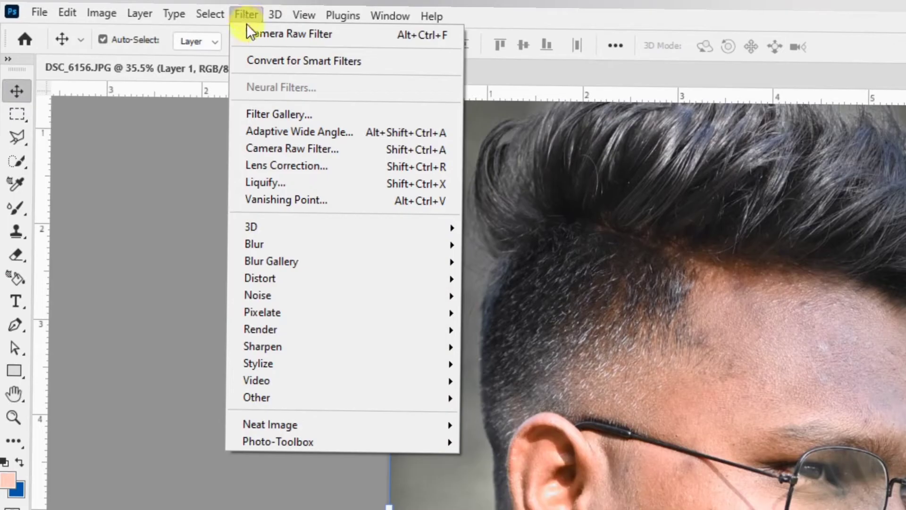
{"action": "mouse_move", "coordinate": [285, 396]}
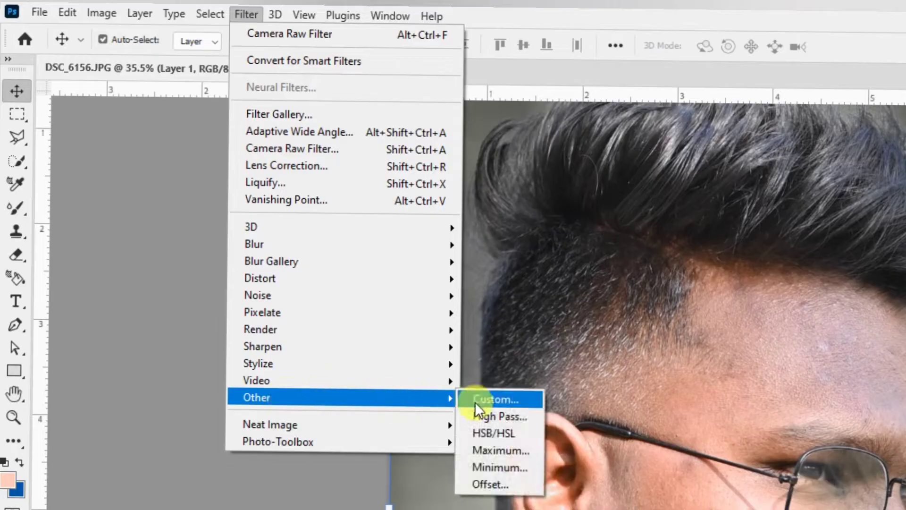
{"action": "left_click", "coordinate": [507, 418]}
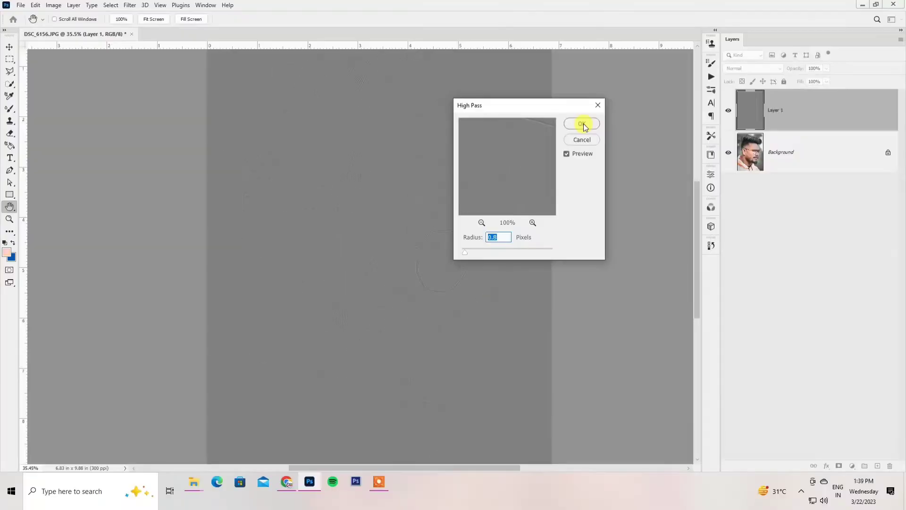
{"action": "left_click", "coordinate": [698, 123]}
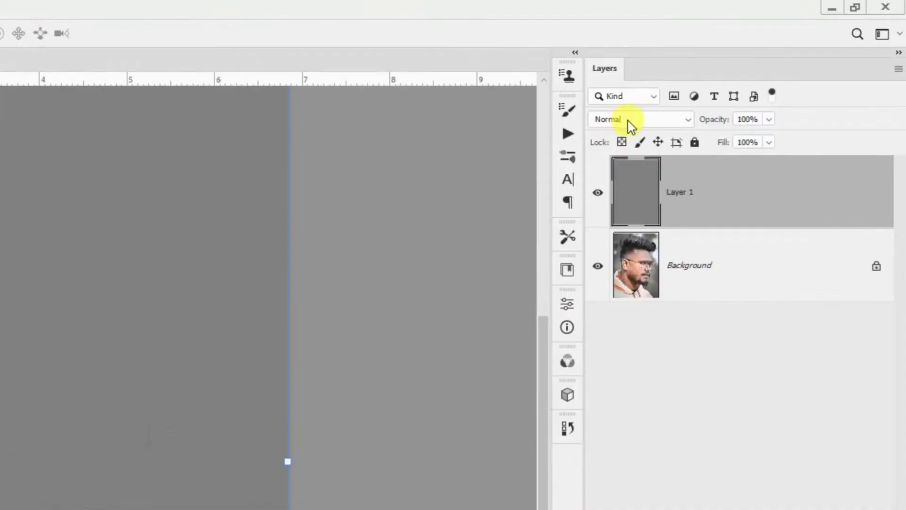
Step: Set the High Pass layer's blend mode to Vivid Light and hide the layer
{"action": "left_click", "coordinate": [745, 69]}
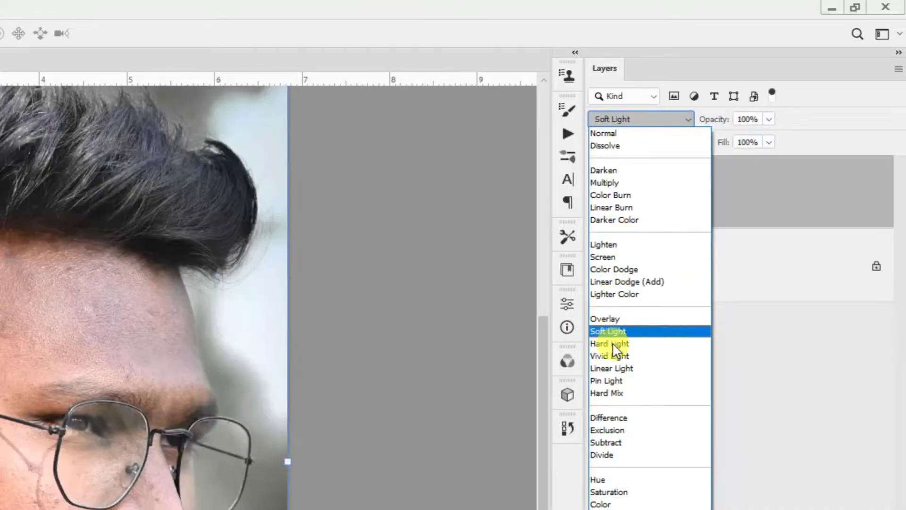
{"action": "left_click", "coordinate": [615, 351]}
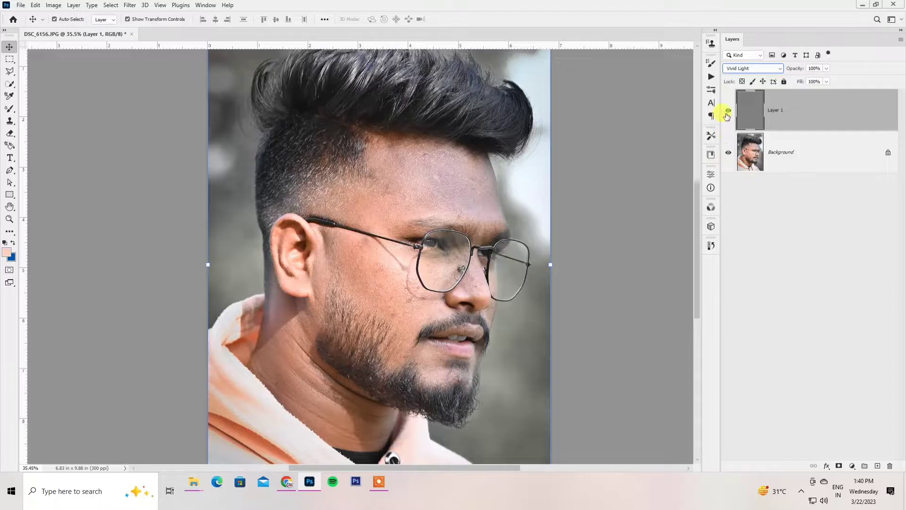
{"action": "left_click", "coordinate": [597, 191]}
Step: Duplicate the Background layer and apply a Gaussian Blur with a 10-pixel radius to the copy
{"action": "left_click", "coordinate": [770, 155]}
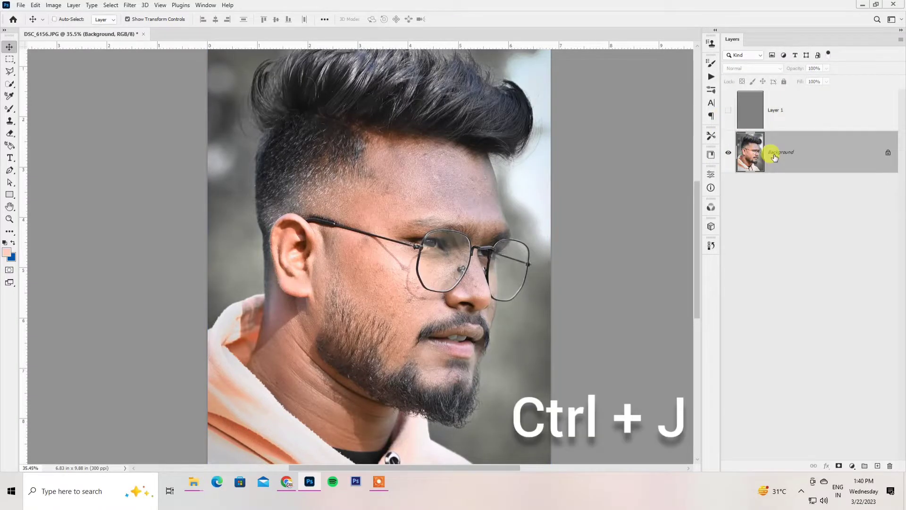
{"action": "key", "text": "ctrl+j"}
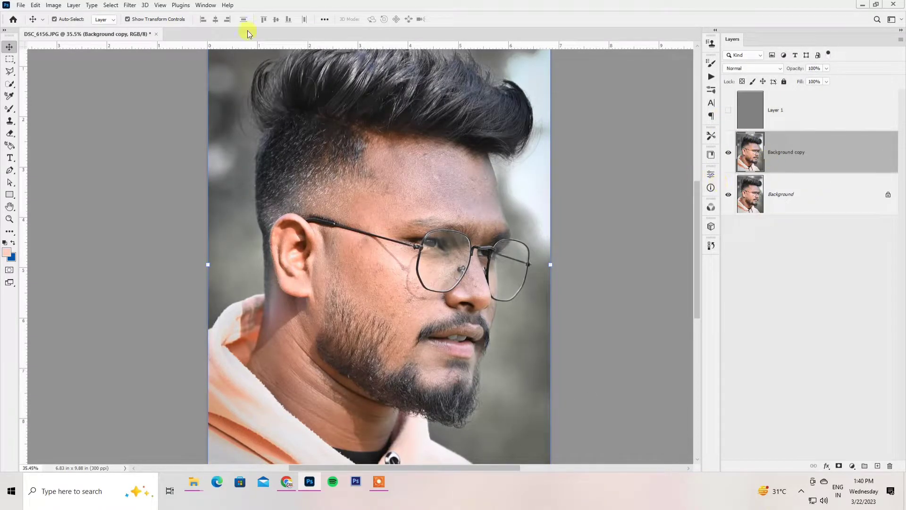
{"action": "left_click", "coordinate": [132, 5]}
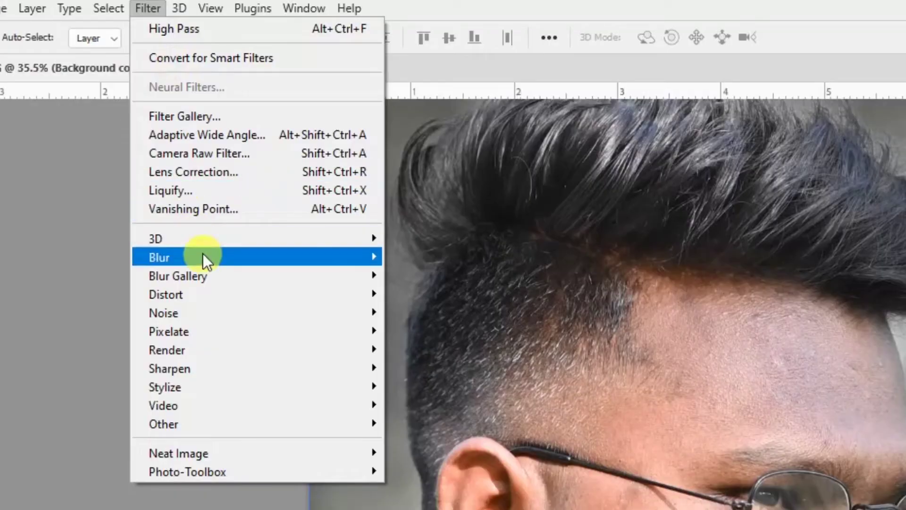
{"action": "mouse_move", "coordinate": [158, 124]}
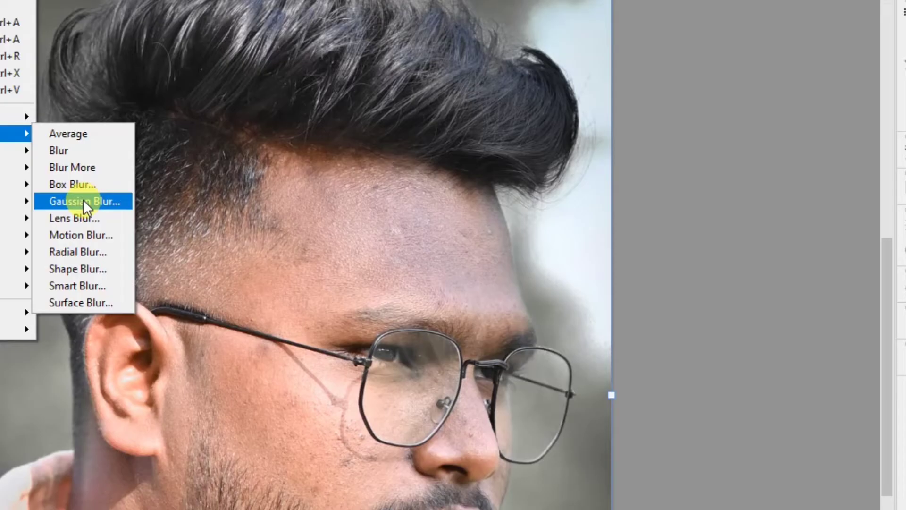
{"action": "left_click", "coordinate": [437, 330]}
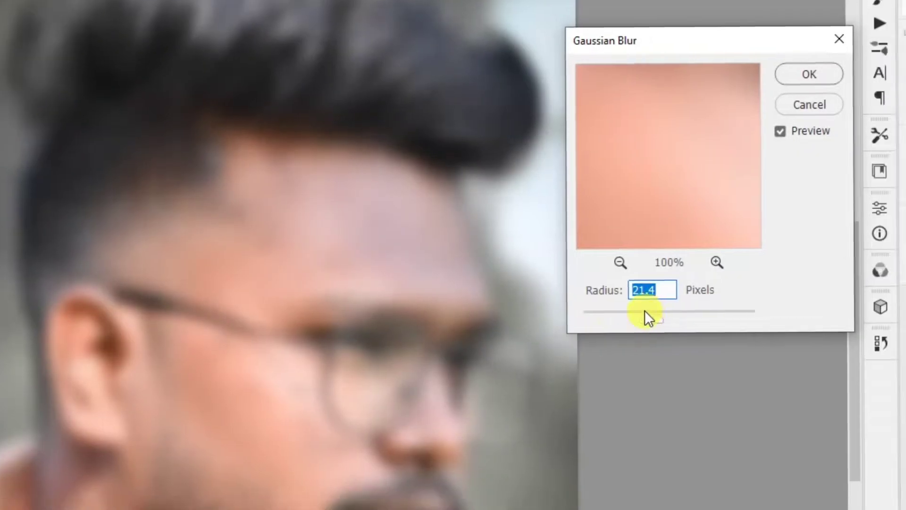
{"action": "left_click_drag", "start_coordinate": [694, 333], "coordinate": [686, 333]}
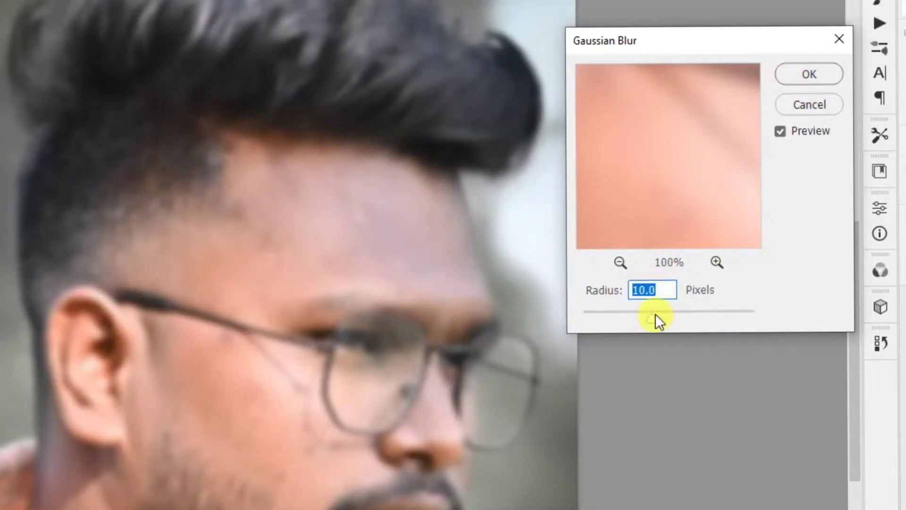
{"action": "key", "text": "Return"}
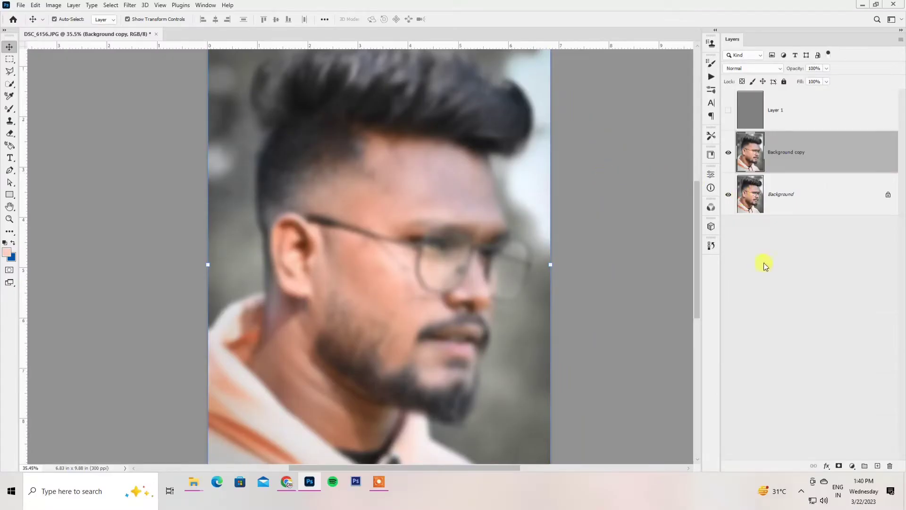
Step: Add a black layer mask to the blurred copy and prepare a soft white brush with 90% opacity, 90% flow and 0% hardness
{"action": "left_click", "coordinate": [839, 467], "text": "alt"}
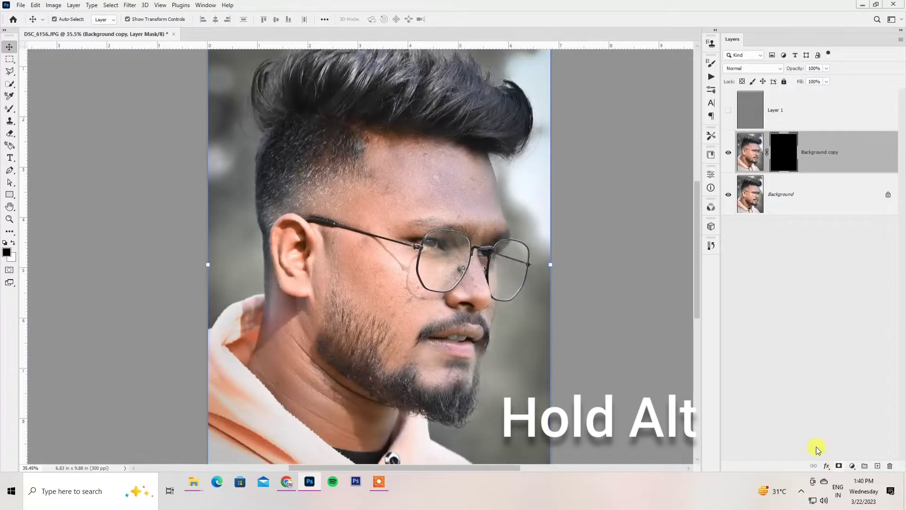
{"action": "left_click", "coordinate": [9, 109]}
{"action": "scroll", "coordinate": [507, 221], "scroll_direction": "up", "scroll_amount": 2, "text": "alt"}
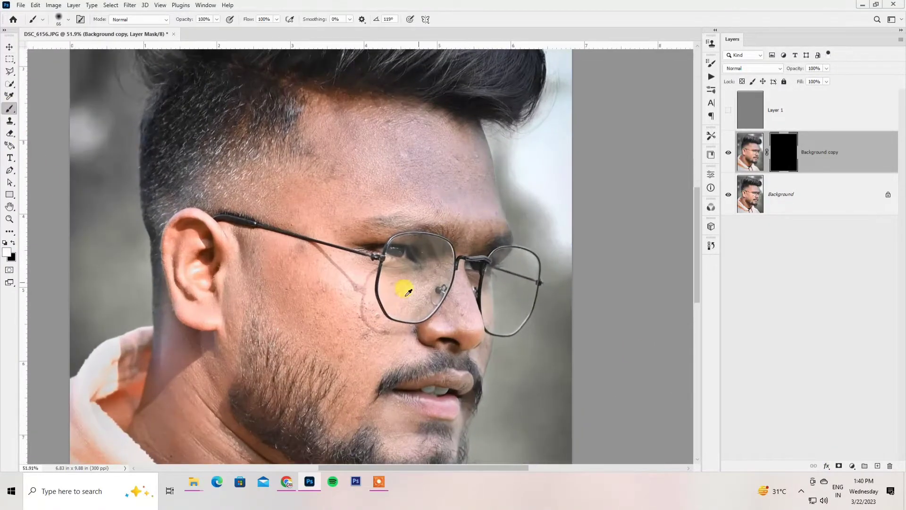
{"action": "scroll", "coordinate": [377, 255], "scroll_direction": "up", "scroll_amount": 2}
{"action": "left_click_drag", "start_coordinate": [536, 163], "coordinate": [545, 257]}
{"action": "left_click_drag", "start_coordinate": [216, 19], "coordinate": [212, 19]}
{"action": "left_click_drag", "start_coordinate": [277, 19], "coordinate": [272, 19]}
{"action": "right_click", "coordinate": [501, 202]}
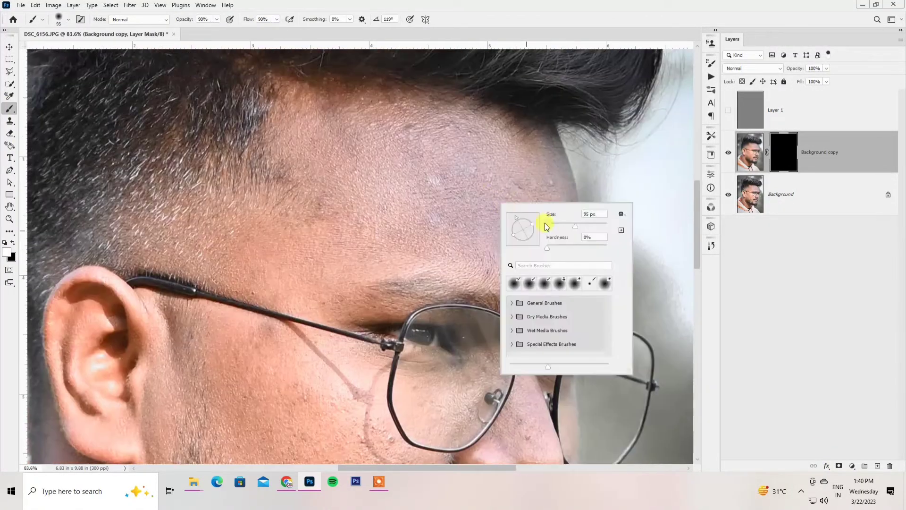
{"action": "left_click_drag", "start_coordinate": [548, 225], "coordinate": [578, 226]}
Step: Paint white on the mask over the forehead and temple to smooth the skin, using a smaller brush near the eyebrow and glasses arm
{"action": "mouse_move", "coordinate": [427, 188]}
{"action": "left_mouse_down"}
{"action": "mouse_move", "coordinate": [403, 139]}
{"action": "mouse_move", "coordinate": [417, 195]}
{"action": "mouse_move", "coordinate": [356, 113]}
{"action": "mouse_move", "coordinate": [422, 111]}
{"action": "mouse_move", "coordinate": [351, 97]}
{"action": "mouse_move", "coordinate": [291, 100]}
{"action": "mouse_move", "coordinate": [307, 163]}
{"action": "mouse_move", "coordinate": [319, 115]}
{"action": "mouse_move", "coordinate": [359, 142]}
{"action": "mouse_move", "coordinate": [375, 190]}
{"action": "mouse_move", "coordinate": [386, 166]}
{"action": "mouse_move", "coordinate": [460, 125]}
{"action": "mouse_move", "coordinate": [467, 186]}
{"action": "mouse_move", "coordinate": [528, 128]}
{"action": "mouse_move", "coordinate": [470, 247]}
{"action": "mouse_move", "coordinate": [367, 210]}
{"action": "mouse_move", "coordinate": [354, 188]}
{"action": "mouse_move", "coordinate": [550, 259]}
{"action": "mouse_move", "coordinate": [266, 275]}
{"action": "mouse_move", "coordinate": [327, 201]}
{"action": "left_mouse_up"}
{"action": "scroll", "coordinate": [284, 226], "scroll_direction": "up", "scroll_amount": 4}
{"action": "right_click", "coordinate": [360, 230]}
{"action": "left_click_drag", "start_coordinate": [419, 254], "coordinate": [414, 254]}
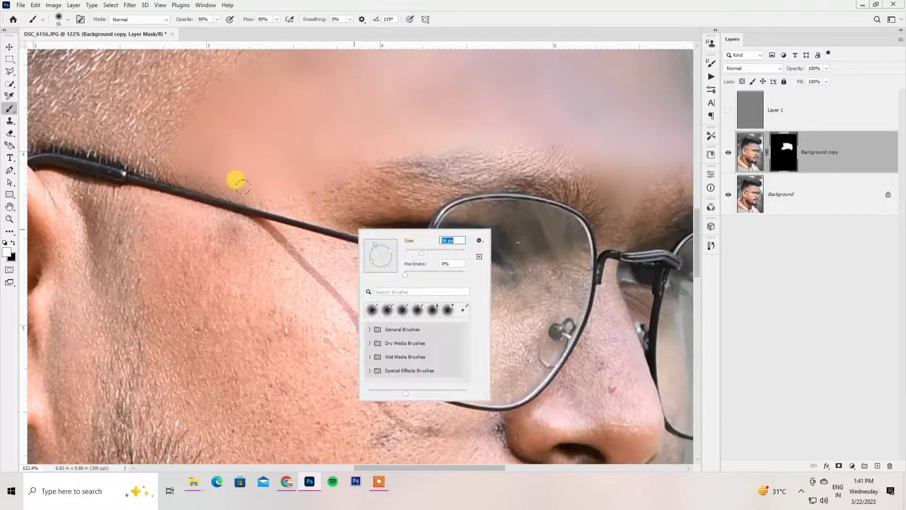
{"action": "left_click_drag", "start_coordinate": [236, 179], "coordinate": [327, 215]}
Step: Paint white on the mask over the cheek between the ear, glasses and beard to smooth the skin
{"action": "scroll", "coordinate": [303, 222], "scroll_direction": "down", "scroll_amount": 2}
{"action": "mouse_move", "coordinate": [219, 222]}
{"action": "left_mouse_down"}
{"action": "mouse_move", "coordinate": [257, 333]}
{"action": "mouse_move", "coordinate": [255, 284]}
{"action": "mouse_move", "coordinate": [297, 309]}
{"action": "mouse_move", "coordinate": [228, 177]}
{"action": "mouse_move", "coordinate": [245, 277]}
{"action": "mouse_move", "coordinate": [345, 334]}
{"action": "mouse_move", "coordinate": [318, 267]}
{"action": "mouse_move", "coordinate": [281, 231]}
{"action": "mouse_move", "coordinate": [277, 184]}
{"action": "left_mouse_up"}
{"action": "scroll", "coordinate": [247, 233], "scroll_direction": "down", "scroll_amount": 2}
{"action": "scroll", "coordinate": [318, 267], "scroll_direction": "down", "scroll_amount": 1}
{"action": "scroll", "coordinate": [288, 151], "scroll_direction": "up", "scroll_amount": 1}
{"action": "mouse_move", "coordinate": [299, 114]}
{"action": "left_mouse_down"}
{"action": "mouse_move", "coordinate": [466, 268]}
{"action": "mouse_move", "coordinate": [501, 267]}
{"action": "left_mouse_up"}
{"action": "scroll", "coordinate": [501, 267], "scroll_direction": "down", "scroll_amount": 2}
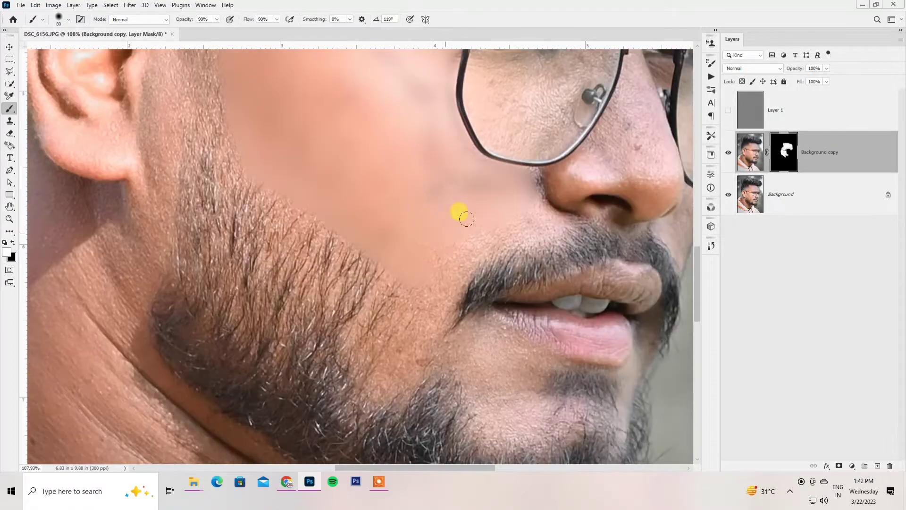
Step: Resize the brush and smooth the skin beside the nostril, mustache and mouth by painting the mask white
{"action": "right_click", "coordinate": [528, 214]}
{"action": "right_click", "coordinate": [515, 233]}
{"action": "left_click_drag", "start_coordinate": [590, 239], "coordinate": [566, 259]}
{"action": "mouse_move", "coordinate": [550, 215]}
{"action": "left_mouse_down"}
{"action": "mouse_move", "coordinate": [444, 270]}
{"action": "mouse_move", "coordinate": [413, 249]}
{"action": "mouse_move", "coordinate": [415, 295]}
{"action": "mouse_move", "coordinate": [486, 361]}
{"action": "mouse_move", "coordinate": [497, 342]}
{"action": "left_mouse_up"}
{"action": "scroll", "coordinate": [468, 253], "scroll_direction": "down", "scroll_amount": 1}
Step: Paint white on the mask over the under-eye skin seen through the near glasses lens
{"action": "scroll", "coordinate": [497, 341], "scroll_direction": "up", "scroll_amount": 5}
{"action": "mouse_move", "coordinate": [432, 304]}
{"action": "left_mouse_down"}
{"action": "mouse_move", "coordinate": [409, 323]}
{"action": "mouse_move", "coordinate": [355, 310]}
{"action": "mouse_move", "coordinate": [320, 228]}
{"action": "mouse_move", "coordinate": [398, 305]}
{"action": "mouse_move", "coordinate": [416, 307]}
{"action": "mouse_move", "coordinate": [451, 289]}
{"action": "mouse_move", "coordinate": [472, 292]}
{"action": "mouse_move", "coordinate": [464, 293]}
{"action": "mouse_move", "coordinate": [481, 240]}
{"action": "mouse_move", "coordinate": [462, 243]}
{"action": "mouse_move", "coordinate": [491, 193]}
{"action": "mouse_move", "coordinate": [521, 190]}
{"action": "left_mouse_up"}
{"action": "mouse_move", "coordinate": [379, 232]}
{"action": "left_mouse_down"}
{"action": "mouse_move", "coordinate": [327, 165]}
{"action": "mouse_move", "coordinate": [448, 231]}
{"action": "mouse_move", "coordinate": [490, 219]}
{"action": "mouse_move", "coordinate": [528, 171]}
{"action": "mouse_move", "coordinate": [406, 114]}
{"action": "mouse_move", "coordinate": [511, 143]}
{"action": "mouse_move", "coordinate": [483, 215]}
{"action": "mouse_move", "coordinate": [397, 206]}
{"action": "mouse_move", "coordinate": [383, 224]}
{"action": "left_mouse_up"}
{"action": "scroll", "coordinate": [371, 191], "scroll_direction": "up", "scroll_amount": 1}
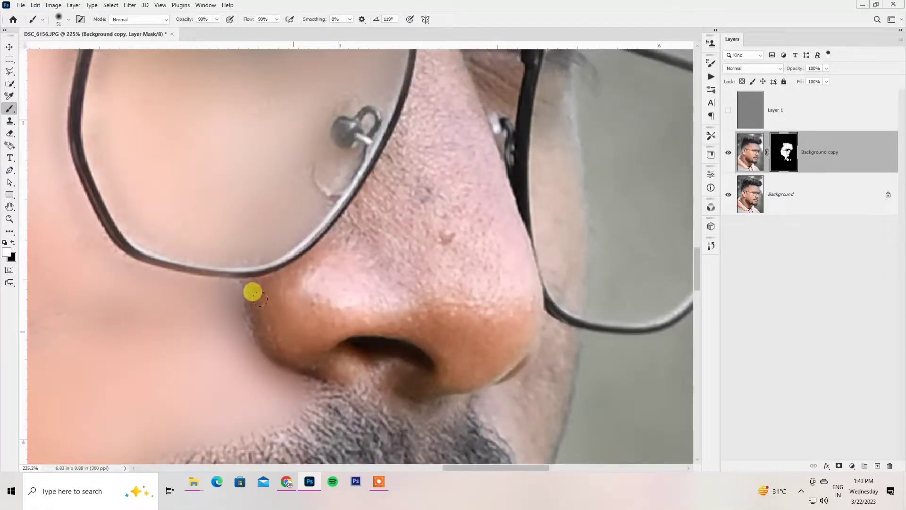
Step: Smooth the nose from the nostril up to the bridge by painting the mask white, adjusting the brush size for the narrow areas
{"action": "mouse_move", "coordinate": [254, 294]}
{"action": "left_mouse_down"}
{"action": "mouse_move", "coordinate": [269, 279]}
{"action": "mouse_move", "coordinate": [281, 279]}
{"action": "mouse_move", "coordinate": [288, 327]}
{"action": "mouse_move", "coordinate": [265, 310]}
{"action": "mouse_move", "coordinate": [319, 310]}
{"action": "mouse_move", "coordinate": [348, 275]}
{"action": "mouse_move", "coordinate": [331, 246]}
{"action": "mouse_move", "coordinate": [354, 294]}
{"action": "mouse_move", "coordinate": [437, 309]}
{"action": "mouse_move", "coordinate": [267, 299]}
{"action": "mouse_move", "coordinate": [329, 238]}
{"action": "mouse_move", "coordinate": [391, 278]}
{"action": "mouse_move", "coordinate": [455, 351]}
{"action": "mouse_move", "coordinate": [489, 276]}
{"action": "mouse_move", "coordinate": [455, 243]}
{"action": "left_mouse_up"}
{"action": "mouse_move", "coordinate": [474, 200]}
{"action": "left_mouse_down"}
{"action": "mouse_move", "coordinate": [470, 272]}
{"action": "mouse_move", "coordinate": [398, 220]}
{"action": "mouse_move", "coordinate": [418, 156]}
{"action": "mouse_move", "coordinate": [467, 208]}
{"action": "left_mouse_up"}
{"action": "mouse_move", "coordinate": [447, 160]}
{"action": "left_mouse_down"}
{"action": "mouse_move", "coordinate": [458, 241]}
{"action": "mouse_move", "coordinate": [440, 206]}
{"action": "mouse_move", "coordinate": [446, 158]}
{"action": "left_mouse_up"}
{"action": "right_click", "coordinate": [459, 241]}
{"action": "scroll", "coordinate": [463, 190], "scroll_direction": "down", "scroll_amount": 10}
{"action": "scroll", "coordinate": [476, 287], "scroll_direction": "up", "scroll_amount": 12}
{"action": "left_click_drag", "start_coordinate": [441, 302], "coordinate": [404, 208]}
Step: Lower the brush opacity to 49% and smooth the rest of the nose by painting the mask white up to the lens edges
{"action": "key", "text": "4"}
{"action": "key", "text": "9"}
{"action": "scroll", "coordinate": [443, 299], "scroll_direction": "up", "scroll_amount": 5}
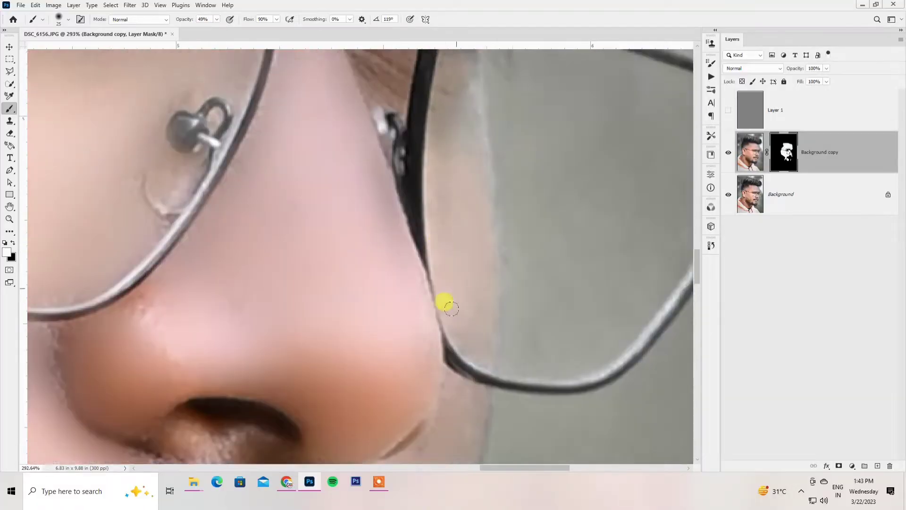
Step: Resize the brush and paint white on the mask over the skin strip between the ear and the sideburn
{"action": "scroll", "coordinate": [396, 192], "scroll_direction": "down", "scroll_amount": 5}
{"action": "scroll", "coordinate": [379, 169], "scroll_direction": "up", "scroll_amount": 6}
{"action": "right_click", "coordinate": [372, 183]}
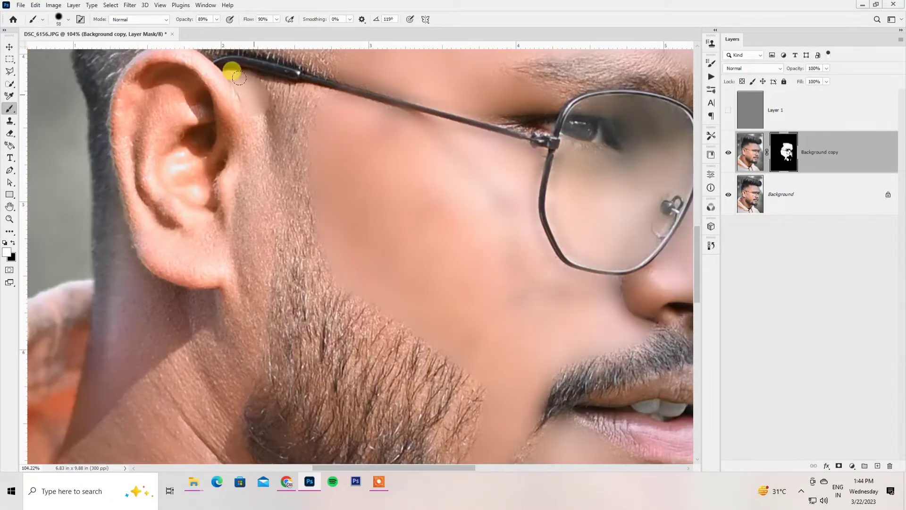
{"action": "mouse_move", "coordinate": [239, 78]}
{"action": "left_mouse_down"}
{"action": "mouse_move", "coordinate": [256, 128]}
{"action": "mouse_move", "coordinate": [246, 258]}
{"action": "left_mouse_up"}
{"action": "scroll", "coordinate": [254, 187], "scroll_direction": "down", "scroll_amount": 1}
{"action": "left_click_drag", "start_coordinate": [254, 187], "coordinate": [239, 302]}
{"action": "scroll", "coordinate": [240, 283], "scroll_direction": "down", "scroll_amount": 2}
Step: Enlarge the brush to 73 px and smooth the neck from below the ear to the collar by painting the mask white
{"action": "right_click", "coordinate": [248, 195]}
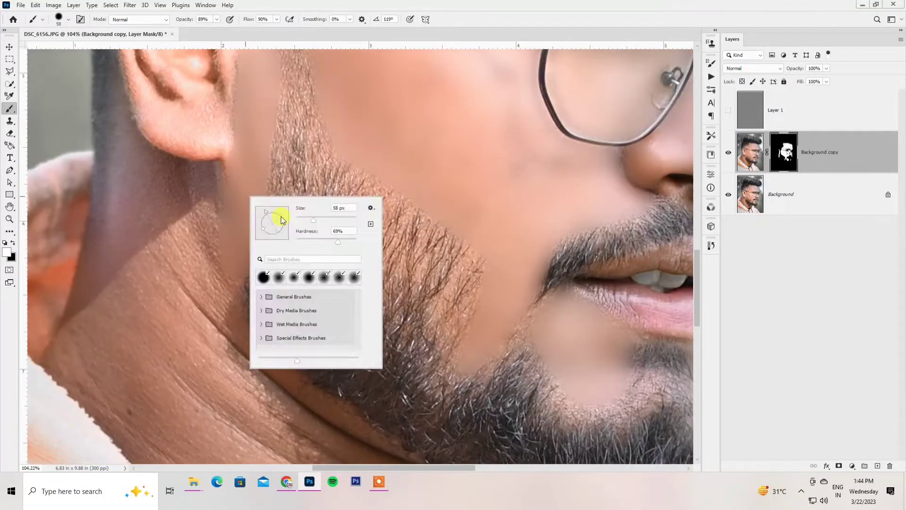
{"action": "left_click_drag", "start_coordinate": [297, 220], "coordinate": [301, 220]}
{"action": "left_click_drag", "start_coordinate": [194, 190], "coordinate": [142, 143]}
{"action": "left_click_drag", "start_coordinate": [181, 212], "coordinate": [224, 298]}
{"action": "scroll", "coordinate": [48, 283], "scroll_direction": "down", "scroll_amount": 1}
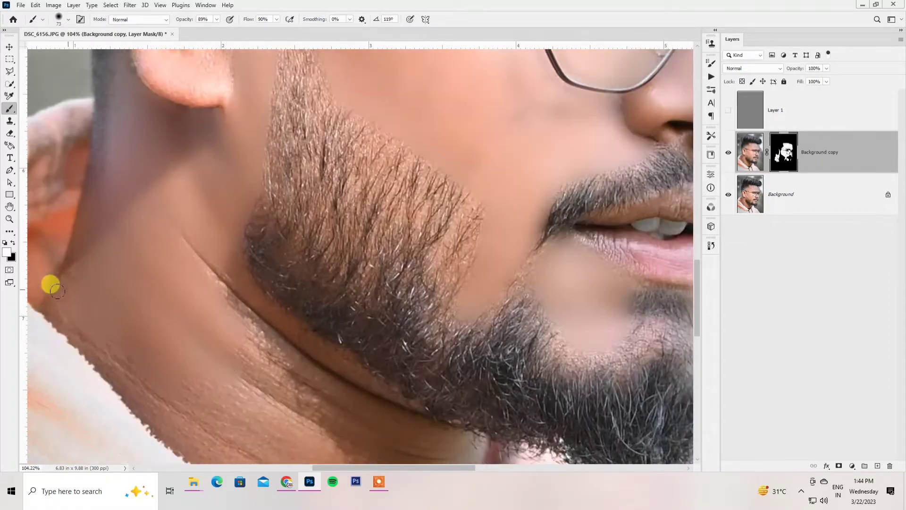
{"action": "scroll", "coordinate": [192, 228], "scroll_direction": "down", "scroll_amount": 1}
{"action": "scroll", "coordinate": [294, 267], "scroll_direction": "down", "scroll_amount": 1}
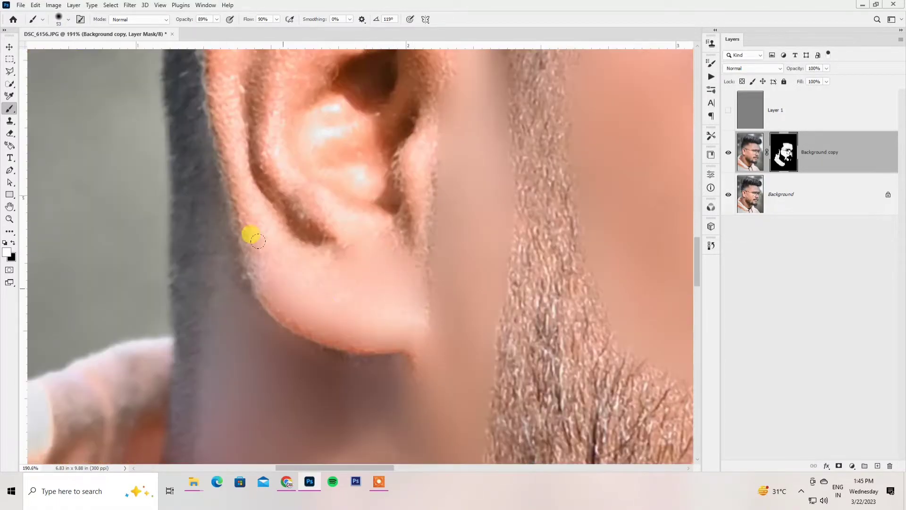
Step: Lower the brush flow to 29% and smooth the ear's rim and inner folds on the mask
{"action": "scroll", "coordinate": [340, 255], "scroll_direction": "up", "scroll_amount": 2}
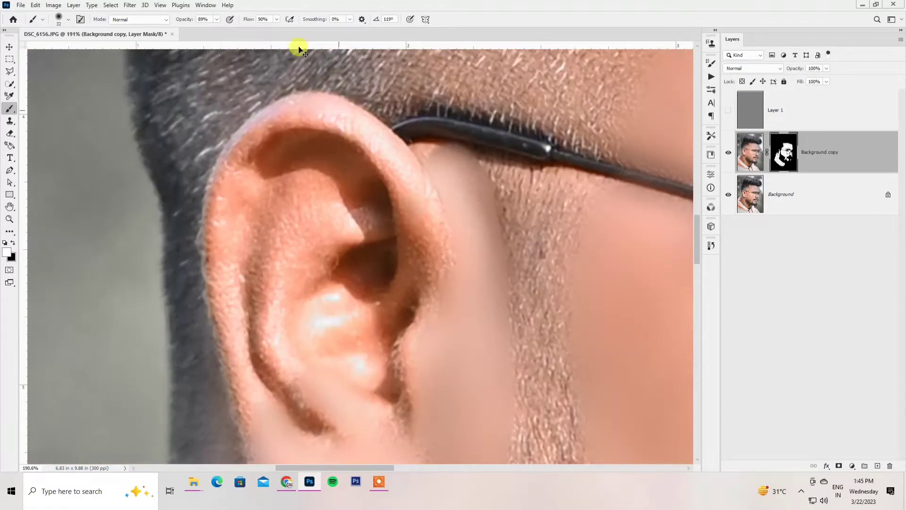
{"action": "left_click_drag", "start_coordinate": [248, 20], "coordinate": [219, 19]}
{"action": "left_click_drag", "start_coordinate": [417, 297], "coordinate": [229, 132]}
{"action": "scroll", "coordinate": [250, 189], "scroll_direction": "down", "scroll_amount": 1}
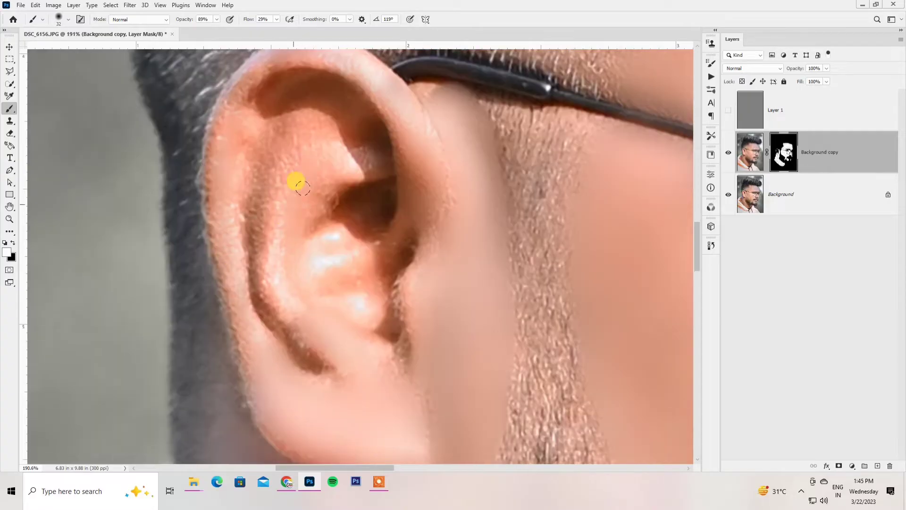
{"action": "mouse_move", "coordinate": [295, 182]}
{"action": "left_mouse_down"}
{"action": "mouse_move", "coordinate": [263, 307]}
{"action": "mouse_move", "coordinate": [336, 164]}
{"action": "left_mouse_up"}
{"action": "scroll", "coordinate": [343, 171], "scroll_direction": "down", "scroll_amount": 5}
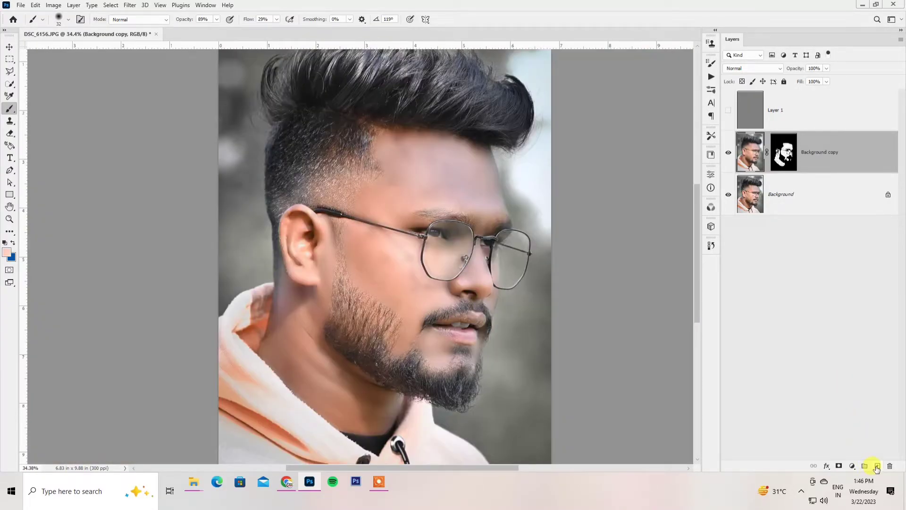
Step: Merge the masked Background copy with the Background and duplicate the merged layer
{"action": "left_click", "coordinate": [774, 201], "text": "ctrl"}
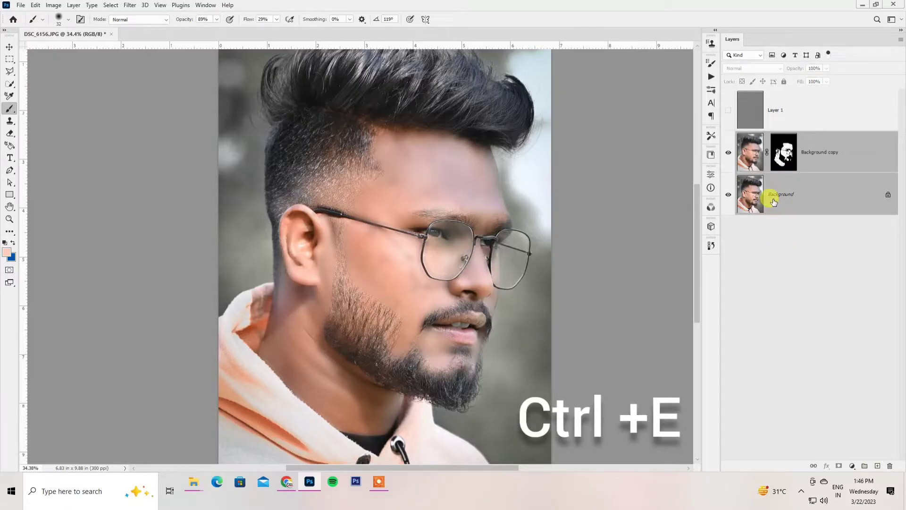
{"action": "key", "text": "ctrl+e"}
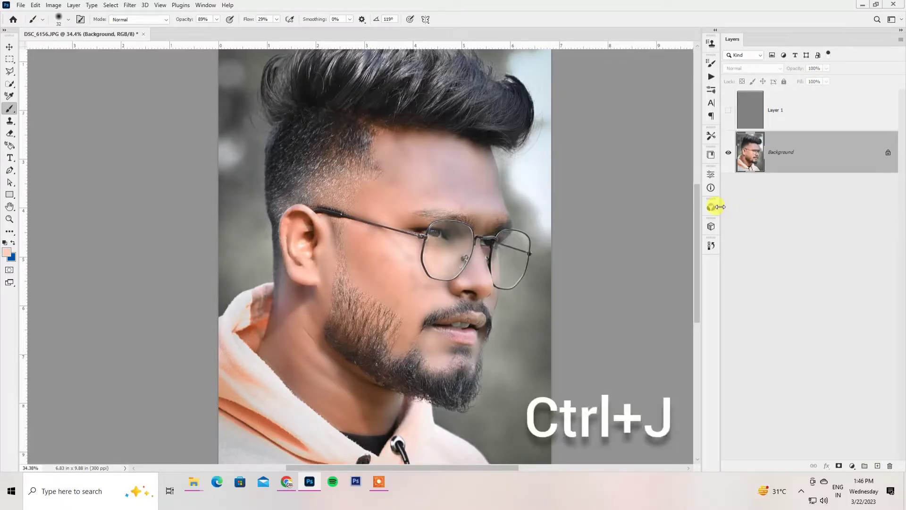
{"action": "key", "text": "ctrl+j"}
Step: Blend the cheek's skin tones with the Mixer Brush, with Wet set to 16%
{"action": "right_click", "coordinate": [9, 110]}
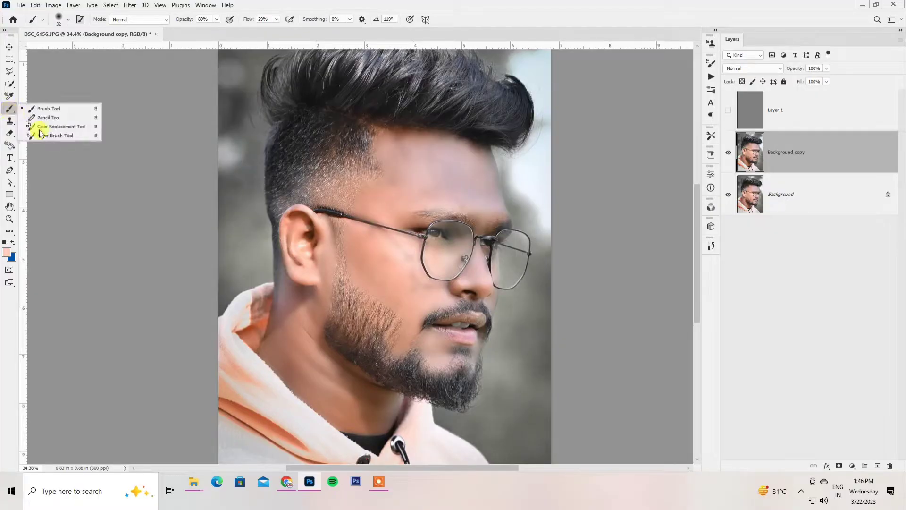
{"action": "left_click", "coordinate": [59, 137]}
{"action": "scroll", "coordinate": [412, 250], "scroll_direction": "down", "scroll_amount": 2}
{"action": "scroll", "coordinate": [412, 250], "scroll_direction": "up", "scroll_amount": 3}
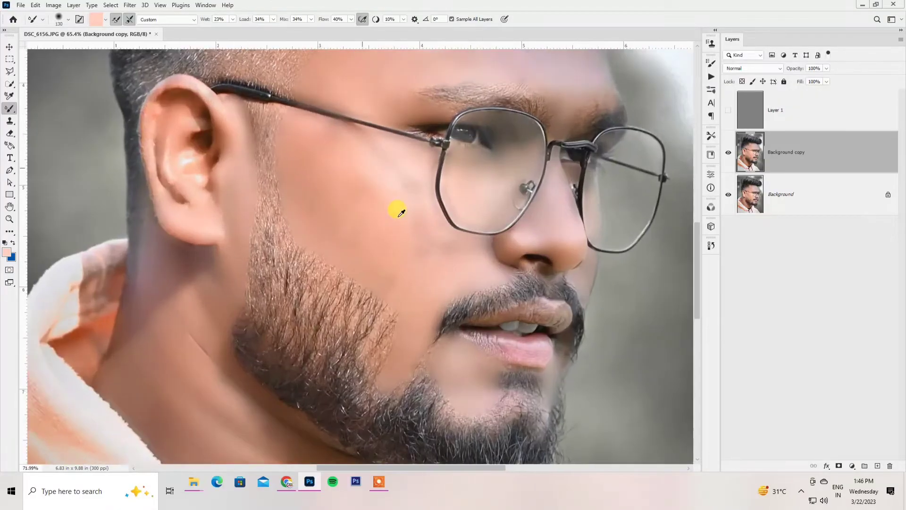
{"action": "left_click", "coordinate": [233, 19]}
{"action": "left_click_drag", "start_coordinate": [367, 221], "coordinate": [388, 275]}
{"action": "scroll", "coordinate": [410, 300], "scroll_direction": "down", "scroll_amount": 2}
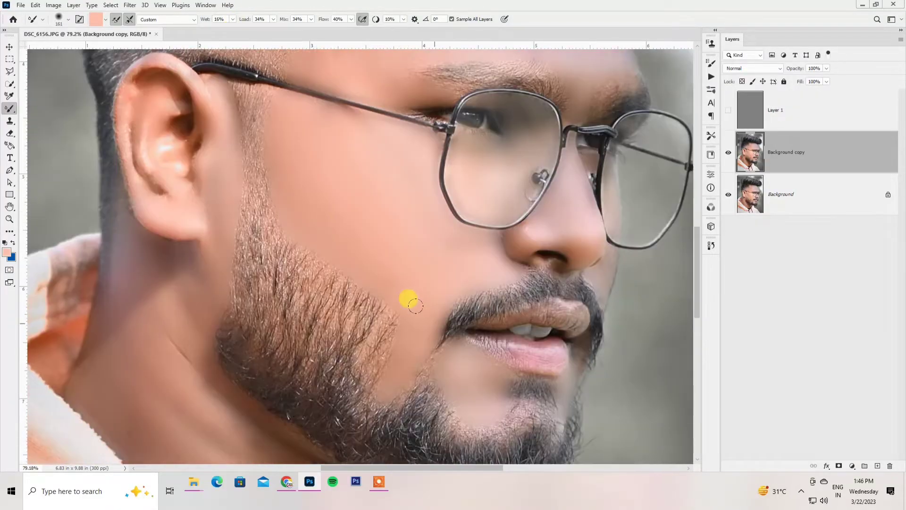
Step: Resize the mixer brush and blend the skin tones around the nose and over the remaining face areas
{"action": "scroll", "coordinate": [434, 248], "scroll_direction": "up", "scroll_amount": 3}
{"action": "scroll", "coordinate": [460, 257], "scroll_direction": "down", "scroll_amount": 3}
{"action": "scroll", "coordinate": [418, 217], "scroll_direction": "up", "scroll_amount": 4}
{"action": "right_click", "coordinate": [377, 253]}
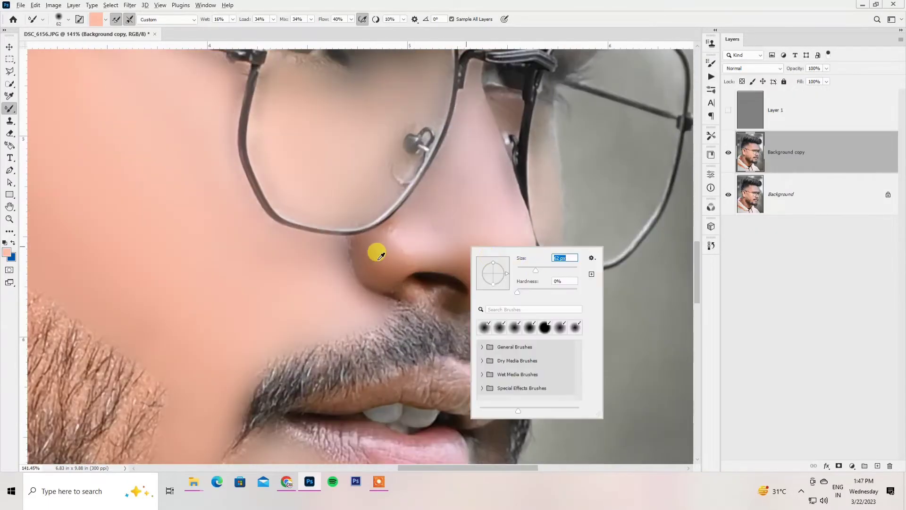
{"action": "left_click", "coordinate": [498, 259], "text": "alt"}
{"action": "left_click", "coordinate": [479, 280], "text": "alt"}
{"action": "scroll", "coordinate": [366, 280], "scroll_direction": "down", "scroll_amount": 7}
{"action": "scroll", "coordinate": [366, 280], "scroll_direction": "up", "scroll_amount": 4}
{"action": "left_click_drag", "start_coordinate": [319, 175], "coordinate": [342, 213]}
{"action": "scroll", "coordinate": [493, 219], "scroll_direction": "down", "scroll_amount": 3}
{"action": "scroll", "coordinate": [339, 353], "scroll_direction": "down", "scroll_amount": 10}
Step: Adjust the mixer brush size and blend the neck's skin tones from below the ear down to the collar
{"action": "right_click", "coordinate": [340, 353]}
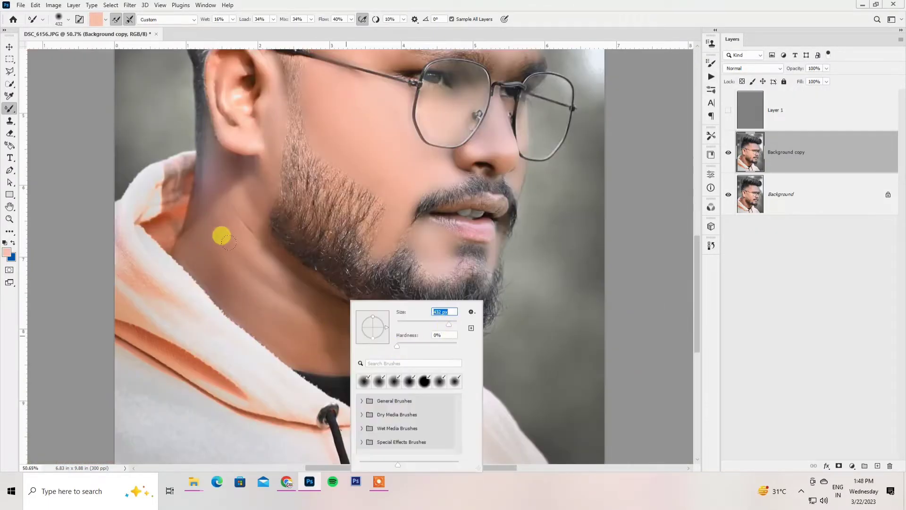
{"action": "left_click_drag", "start_coordinate": [227, 242], "coordinate": [283, 302]}
{"action": "scroll", "coordinate": [263, 270], "scroll_direction": "up", "scroll_amount": 2}
{"action": "left_click_drag", "start_coordinate": [212, 210], "coordinate": [248, 236]}
{"action": "left_click_drag", "start_coordinate": [286, 378], "coordinate": [313, 372]}
{"action": "scroll", "coordinate": [331, 321], "scroll_direction": "down", "scroll_amount": 3}
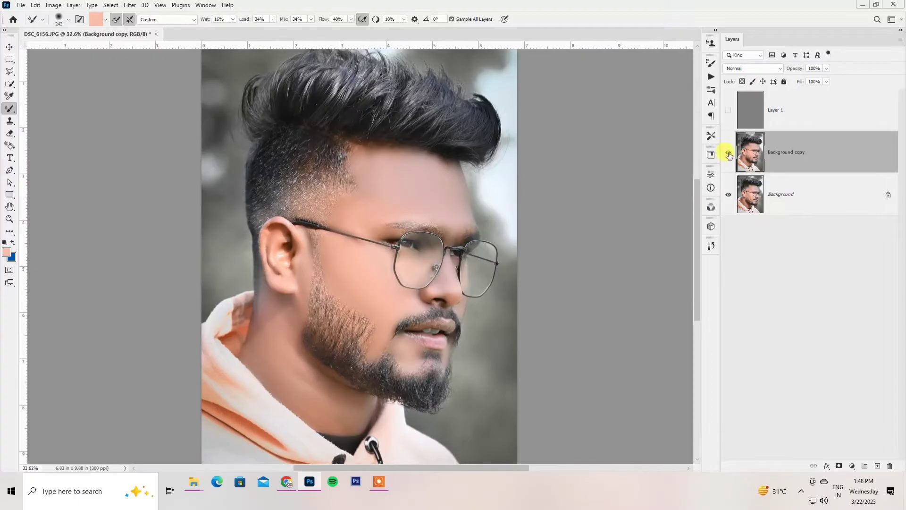
Step: Compare the portrait with and without the Background copy layer, and reduce that layer's opacity to 86%
{"action": "left_click", "coordinate": [728, 152]}
{"action": "left_click", "coordinate": [728, 153]}
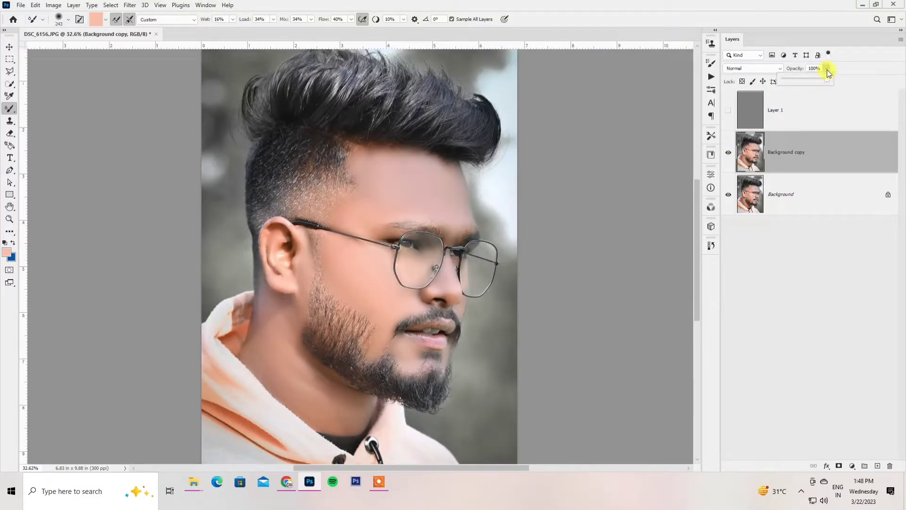
{"action": "left_click_drag", "start_coordinate": [819, 79], "coordinate": [821, 79]}
Step: Turn on the visibility of Layer 1 to bring back skin texture and examine the cheek up close
{"action": "left_click", "coordinate": [728, 112]}
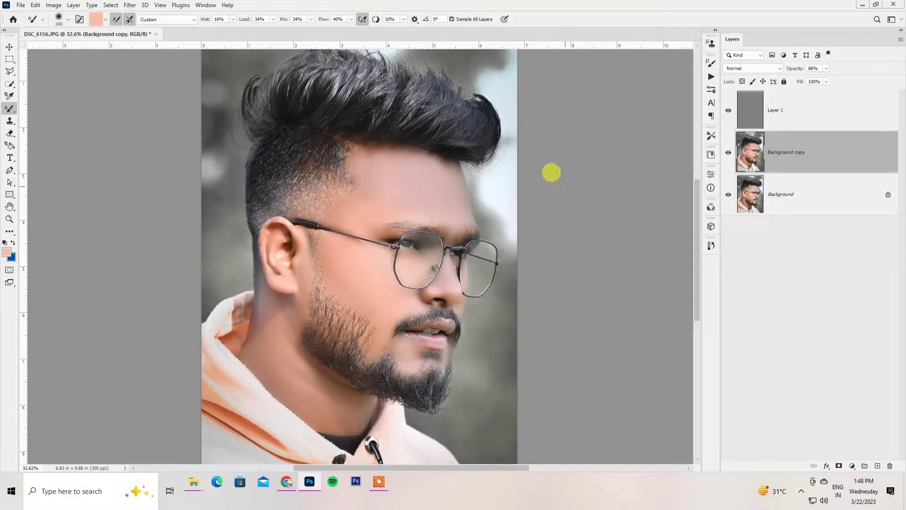
{"action": "scroll", "coordinate": [382, 263], "scroll_direction": "up", "scroll_amount": 3}
{"action": "scroll", "coordinate": [378, 274], "scroll_direction": "up", "scroll_amount": 1}
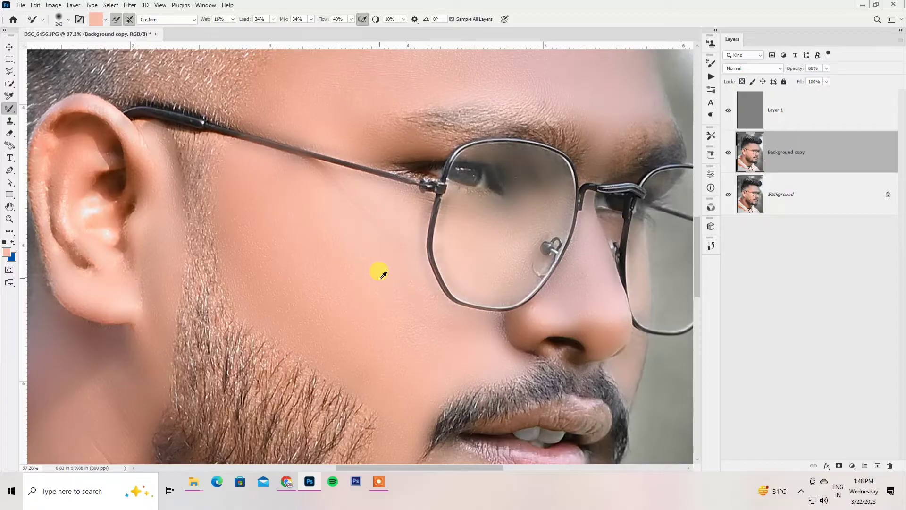
{"action": "scroll", "coordinate": [383, 274], "scroll_direction": "up", "scroll_amount": 3}
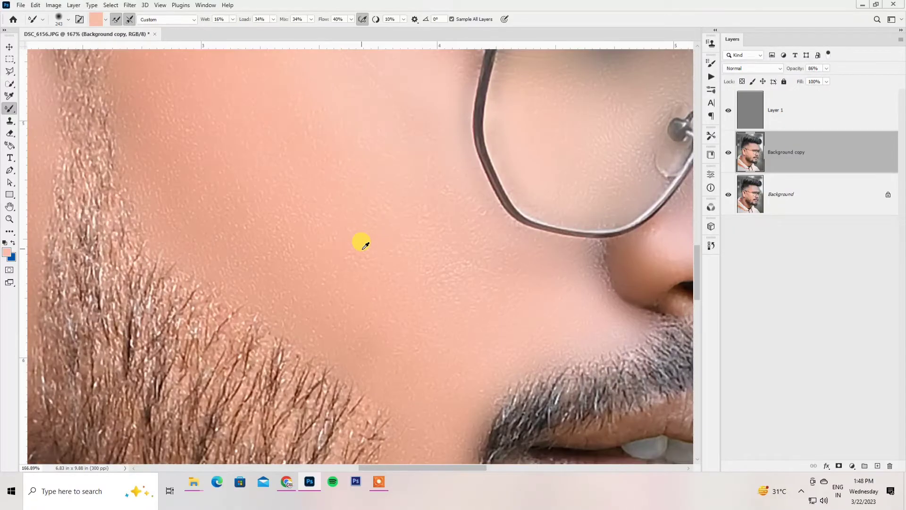
{"action": "scroll", "coordinate": [363, 245], "scroll_direction": "down", "scroll_amount": 5}
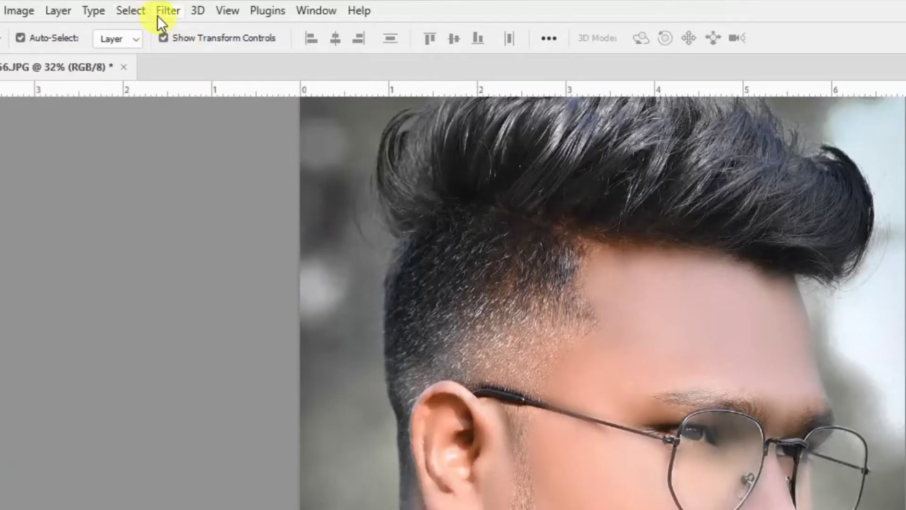
Step: Open the Camera Raw filter and tint the midtones blue in Color Grading with hue 203 and saturation 17
{"action": "left_click", "coordinate": [129, 5]}
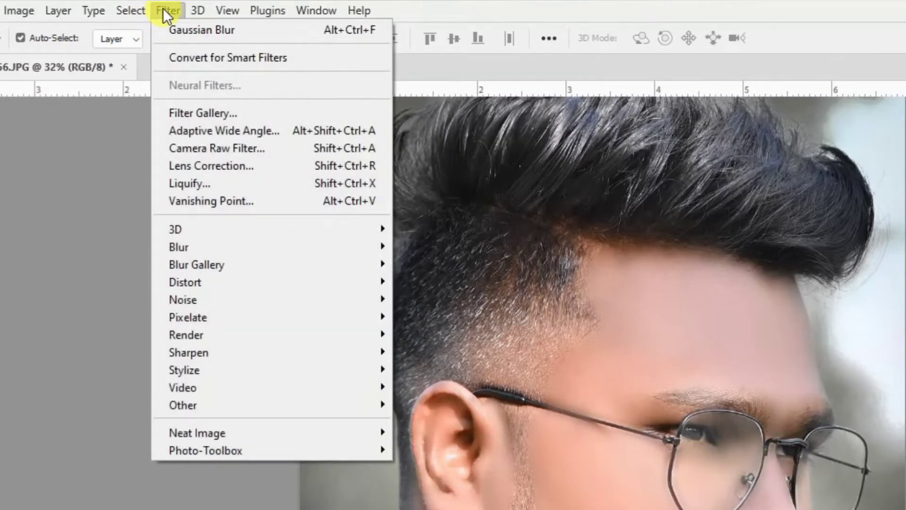
{"action": "left_click", "coordinate": [212, 148]}
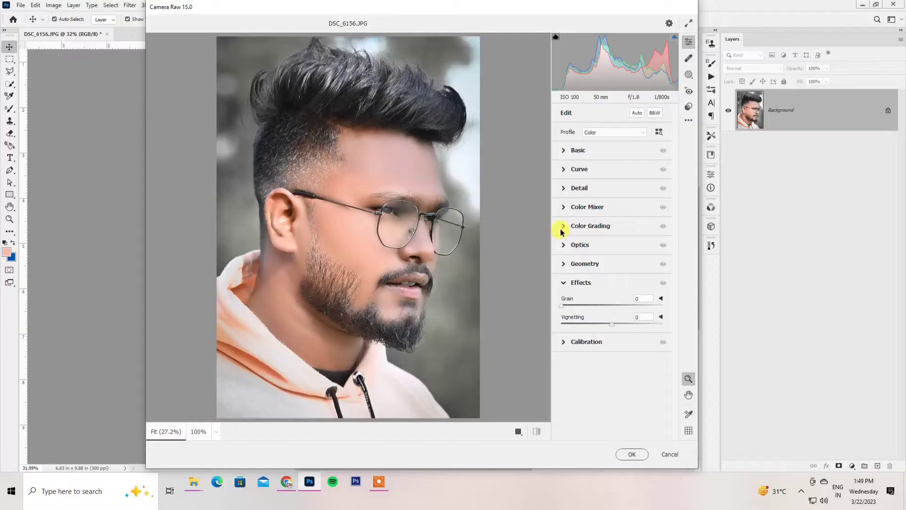
{"action": "left_click", "coordinate": [564, 226]}
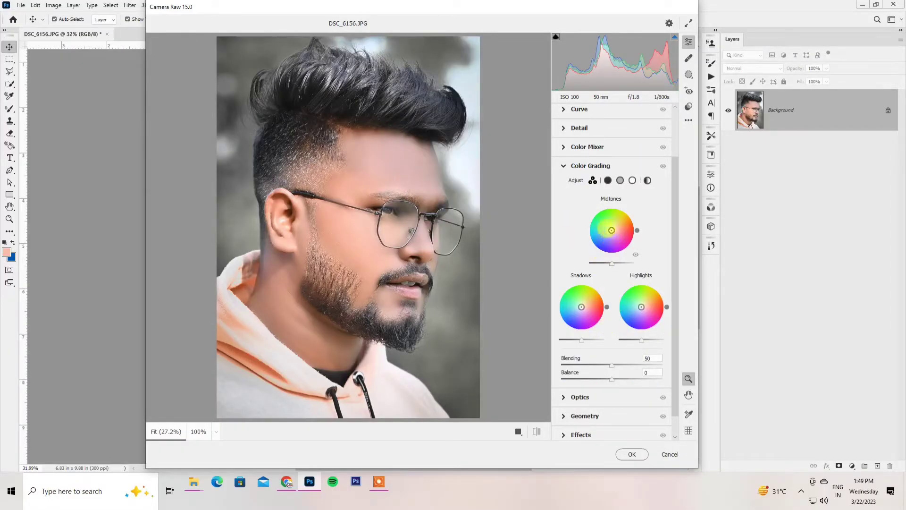
{"action": "mouse_move", "coordinate": [612, 231]}
{"action": "left_mouse_down"}
{"action": "mouse_move", "coordinate": [614, 237]}
{"action": "mouse_move", "coordinate": [612, 230]}
{"action": "left_mouse_up"}
{"action": "left_click", "coordinate": [600, 233]}
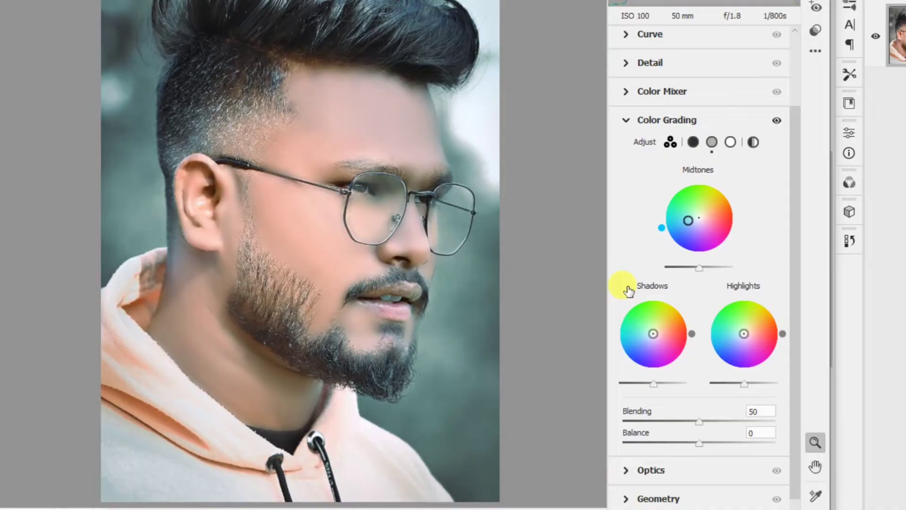
{"action": "left_click", "coordinate": [608, 232]}
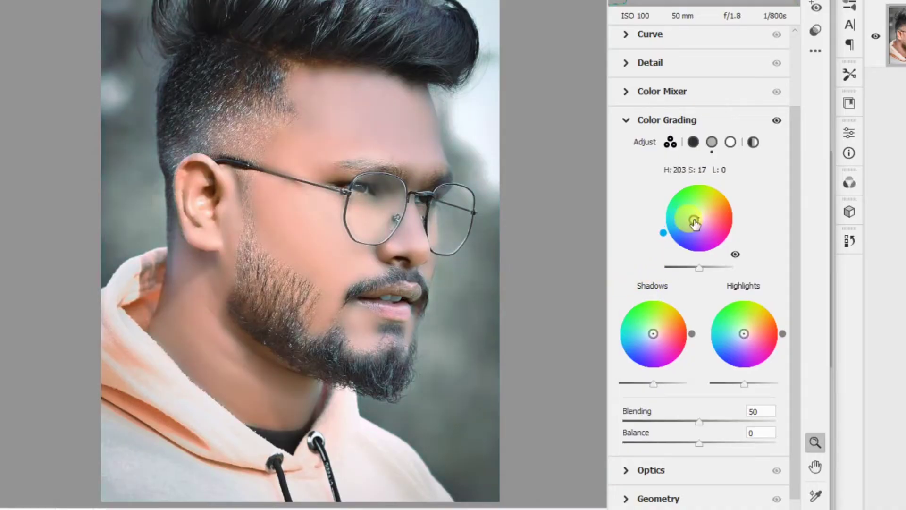
Step: Grade the shadows to hue 243, saturation 20, and the highlights to hue 219, saturation 29
{"action": "left_click", "coordinate": [642, 342]}
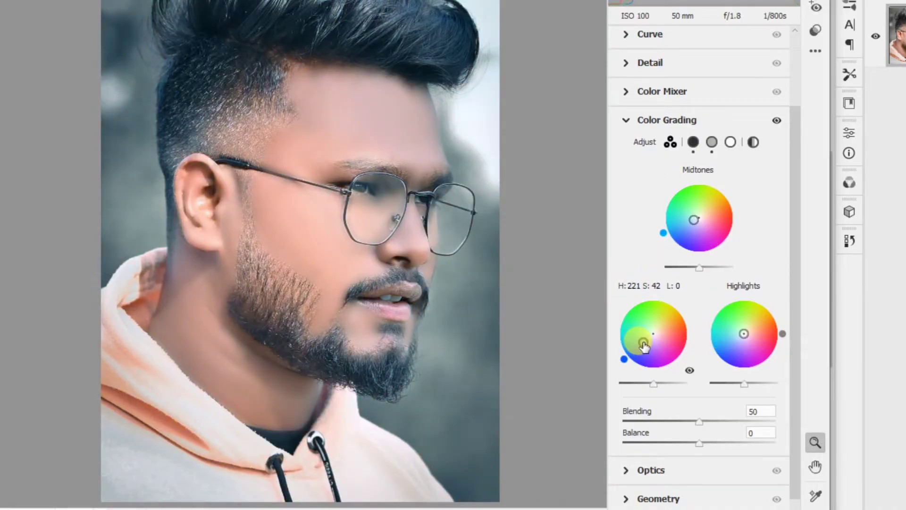
{"action": "left_click_drag", "start_coordinate": [643, 346], "coordinate": [650, 339]}
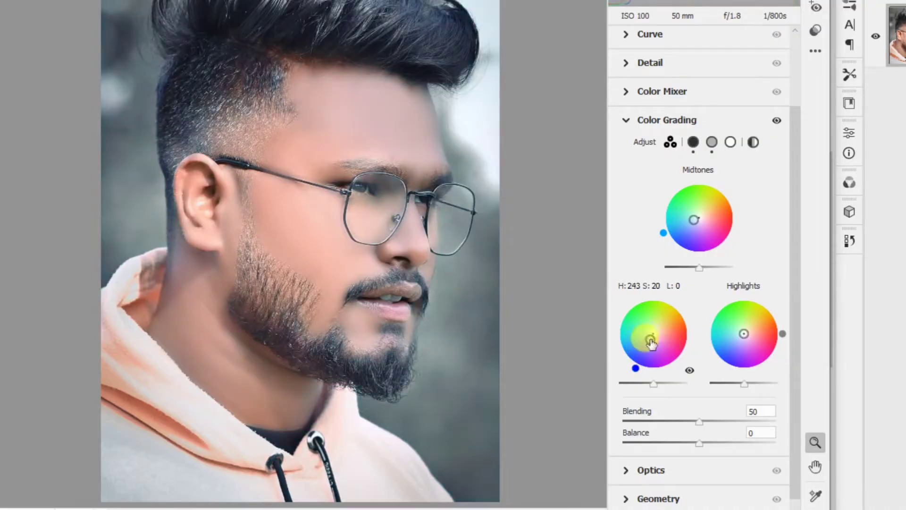
{"action": "left_click", "coordinate": [737, 339]}
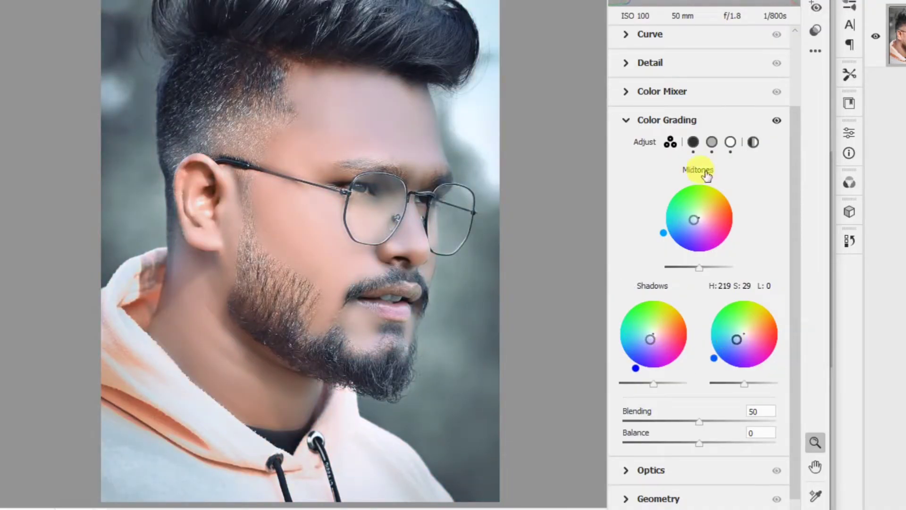
Step: Set the luminance of the oranges to -7 in the Color Mixer to deepen the skin tone
{"action": "left_click", "coordinate": [642, 122]}
{"action": "left_click", "coordinate": [627, 182]}
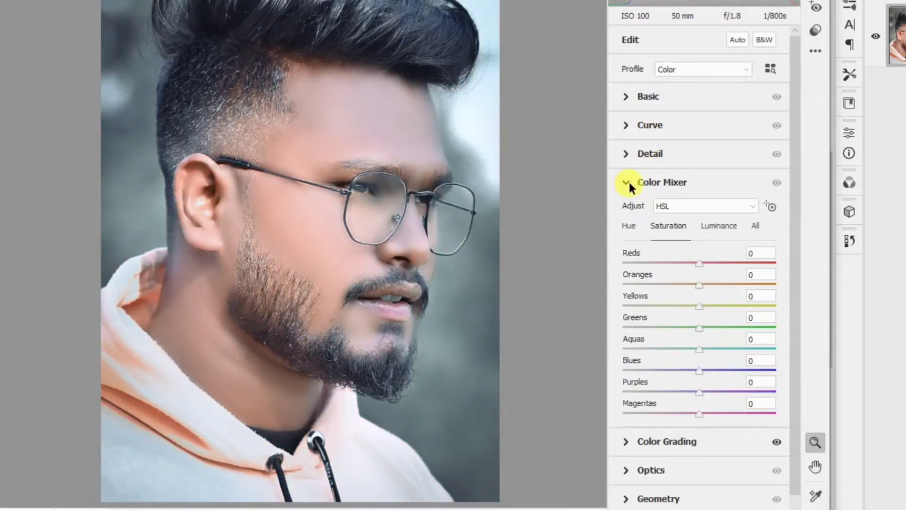
{"action": "left_click", "coordinate": [669, 225]}
{"action": "left_click", "coordinate": [708, 225]}
{"action": "left_click_drag", "start_coordinate": [698, 283], "coordinate": [692, 281]}
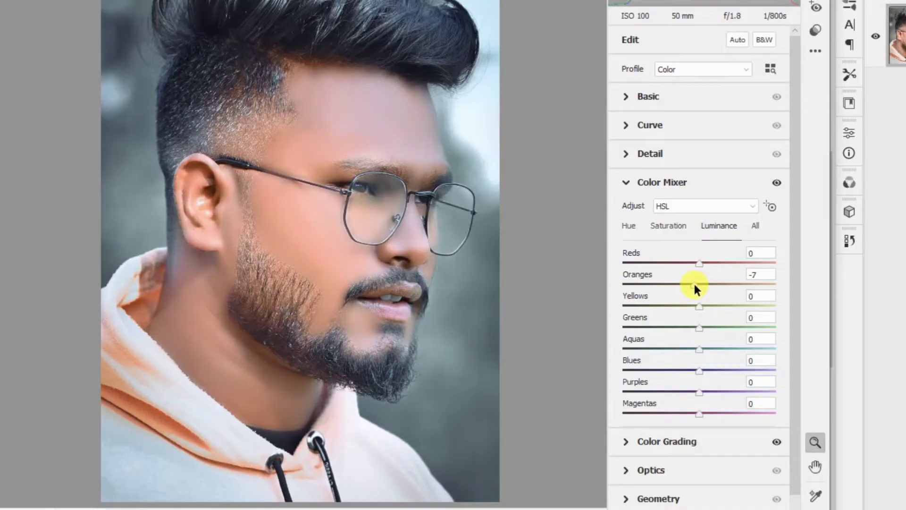
Step: Return to Color Grading and push the highlights tint further towards blue-violet
{"action": "left_click", "coordinate": [632, 184]}
{"action": "left_click", "coordinate": [647, 211]}
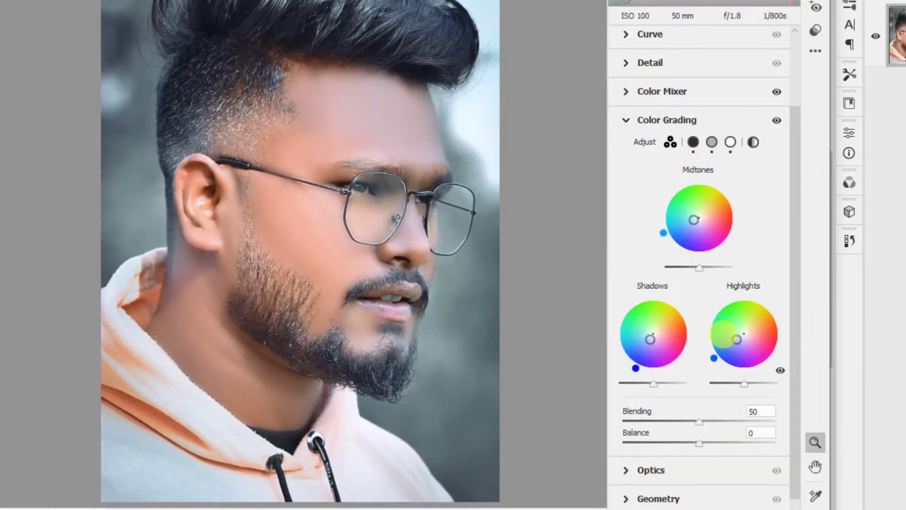
{"action": "left_click_drag", "start_coordinate": [736, 339], "coordinate": [735, 348]}
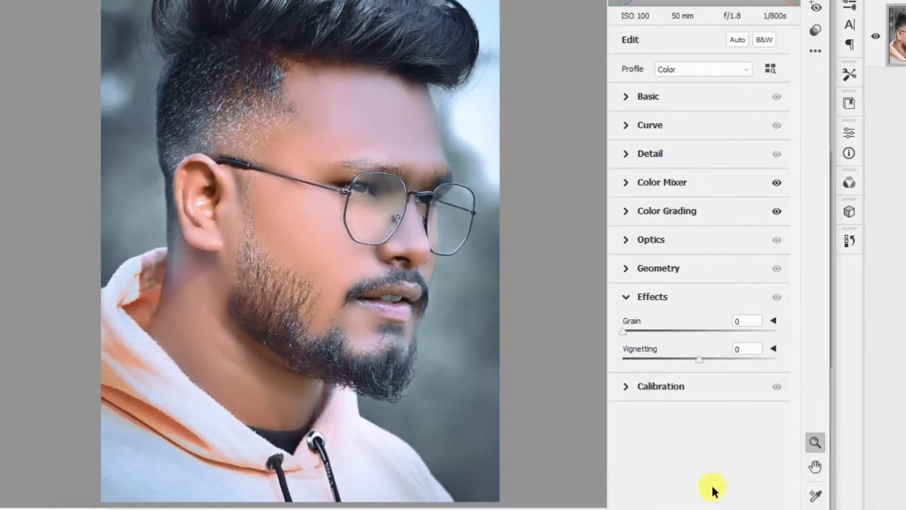
Step: Set Vignetting to -5 in the Effects settings and apply the Camera Raw adjustments
{"action": "left_click_drag", "start_coordinate": [683, 359], "coordinate": [693, 366]}
{"action": "left_click_drag", "start_coordinate": [694, 366], "coordinate": [693, 366]}
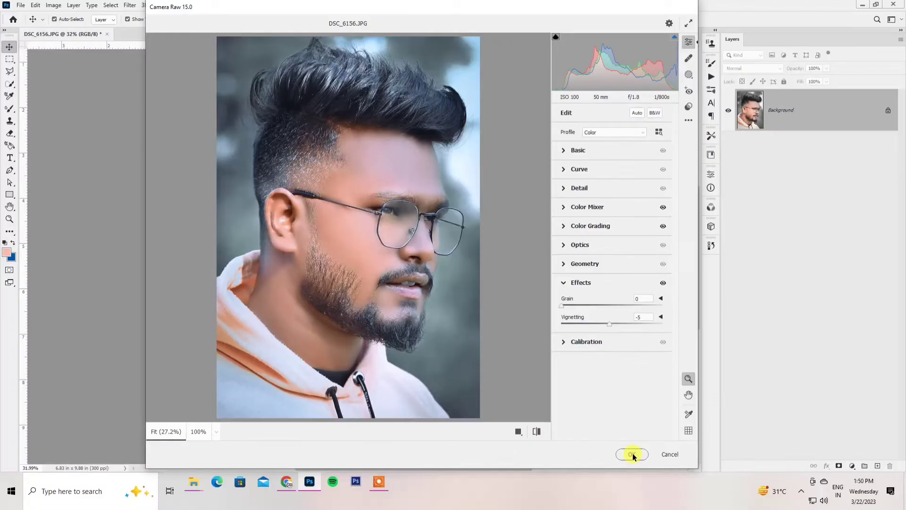
{"action": "left_click", "coordinate": [633, 453]}
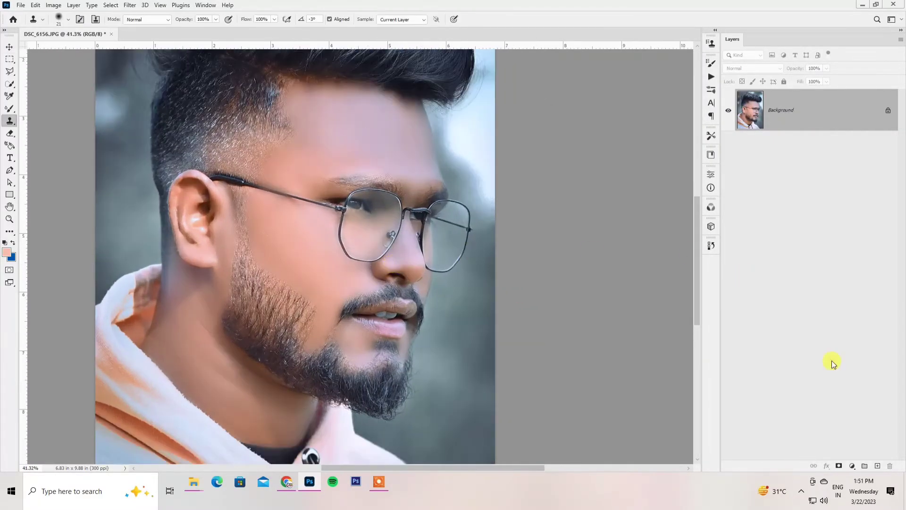
Step: Add a pure red Solid Color fill layer above the portrait and set its blend mode to Multiply
{"action": "left_click", "coordinate": [852, 466]}
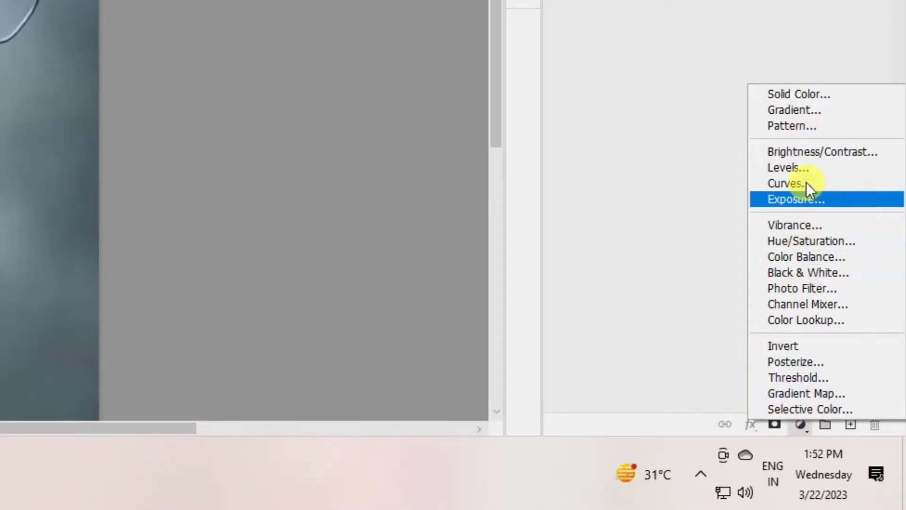
{"action": "left_click", "coordinate": [802, 95]}
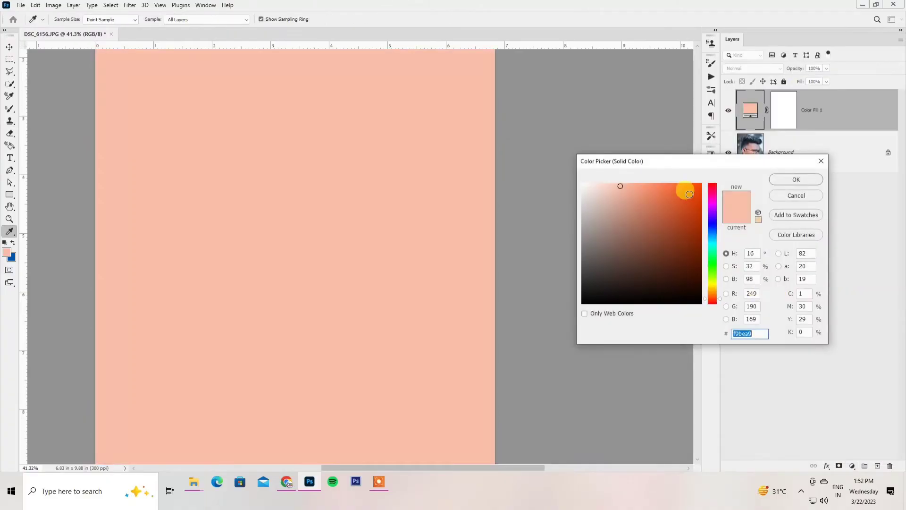
{"action": "left_click", "coordinate": [700, 184]}
{"action": "left_click", "coordinate": [712, 183]}
{"action": "left_click", "coordinate": [793, 180]}
{"action": "left_click", "coordinate": [753, 69]}
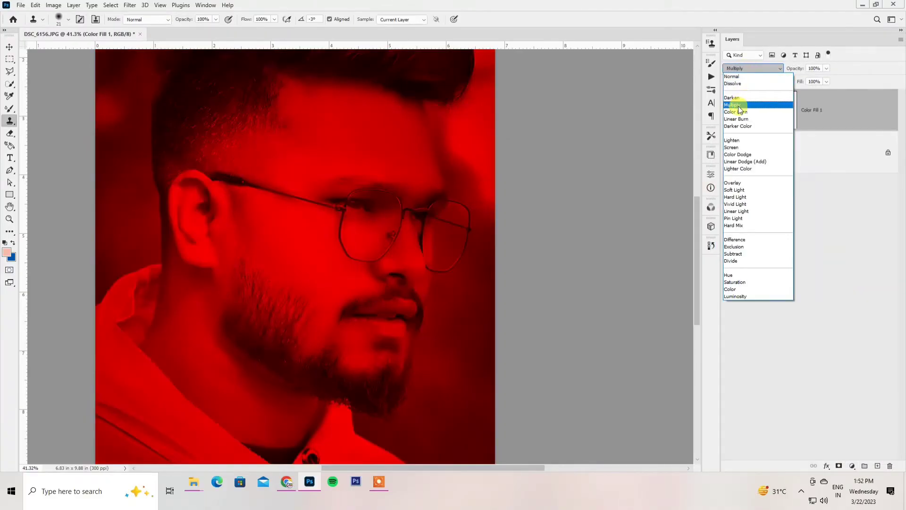
{"action": "left_click", "coordinate": [739, 105]}
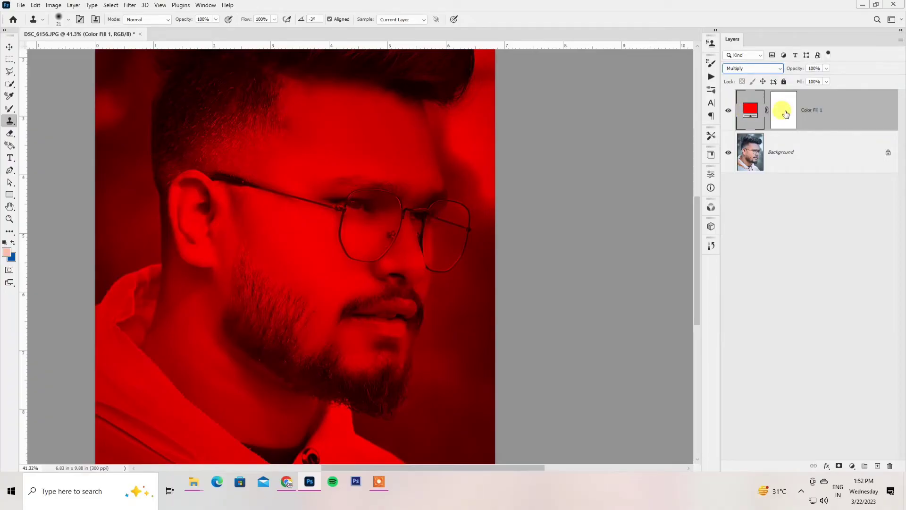
Step: Invert the red fill layer's mask and paint white over the lower and upper lips with a small brush
{"action": "key", "text": "ctrl+i"}
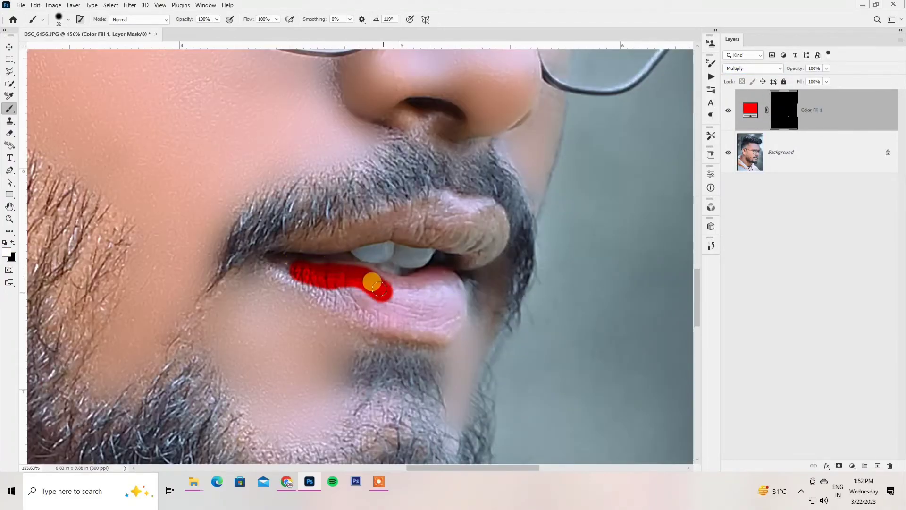
{"action": "mouse_move", "coordinate": [370, 279]}
{"action": "left_mouse_down"}
{"action": "mouse_move", "coordinate": [447, 283]}
{"action": "mouse_move", "coordinate": [432, 322]}
{"action": "mouse_move", "coordinate": [416, 304]}
{"action": "mouse_move", "coordinate": [445, 283]}
{"action": "left_mouse_up"}
{"action": "key", "text": "bracketleft"}
{"action": "key", "text": "bracketleft"}
{"action": "mouse_move", "coordinate": [396, 221]}
{"action": "left_mouse_down"}
{"action": "mouse_move", "coordinate": [295, 251]}
{"action": "mouse_move", "coordinate": [410, 213]}
{"action": "mouse_move", "coordinate": [411, 227]}
{"action": "mouse_move", "coordinate": [481, 214]}
{"action": "mouse_move", "coordinate": [504, 231]}
{"action": "mouse_move", "coordinate": [445, 247]}
{"action": "mouse_move", "coordinate": [493, 213]}
{"action": "left_mouse_up"}
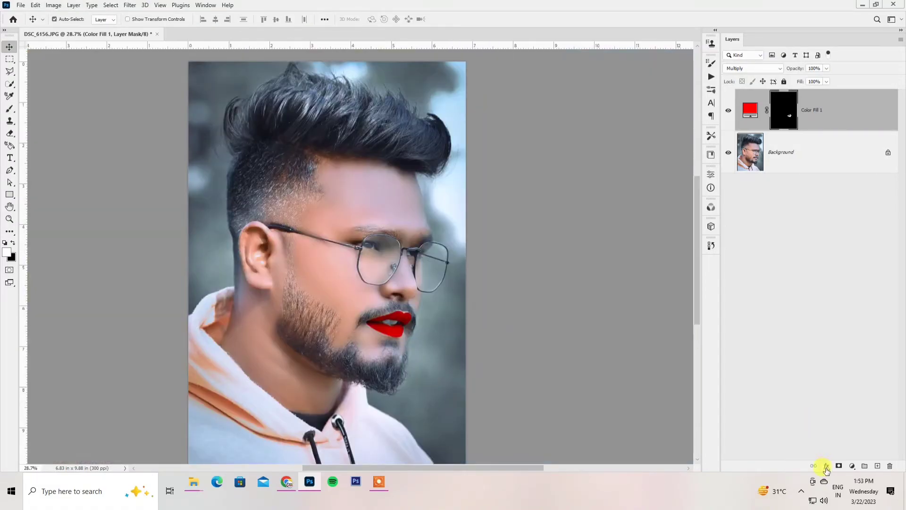
Step: Split the lip colour's Underlying Layer highlights in Blend If to 151/218, then reduce the layer to 49% opacity and 57% fill
{"action": "left_click", "coordinate": [827, 467]}
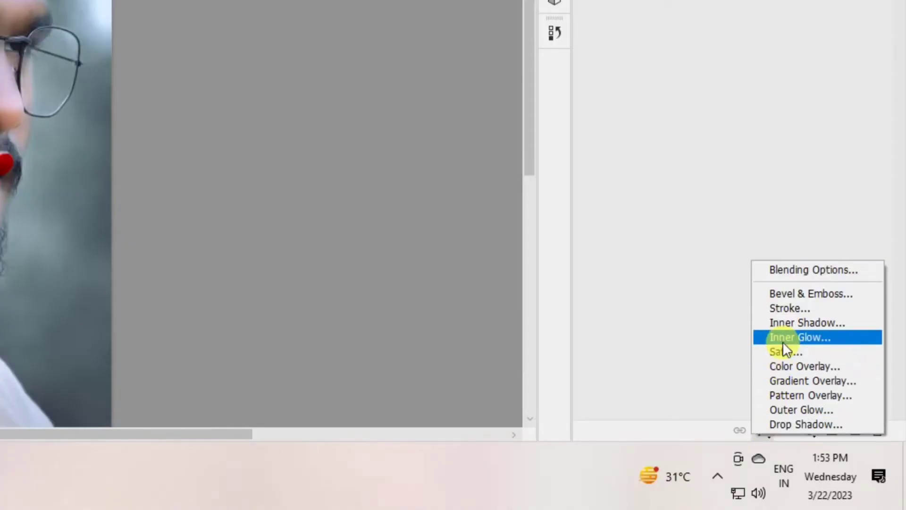
{"action": "left_click", "coordinate": [783, 271]}
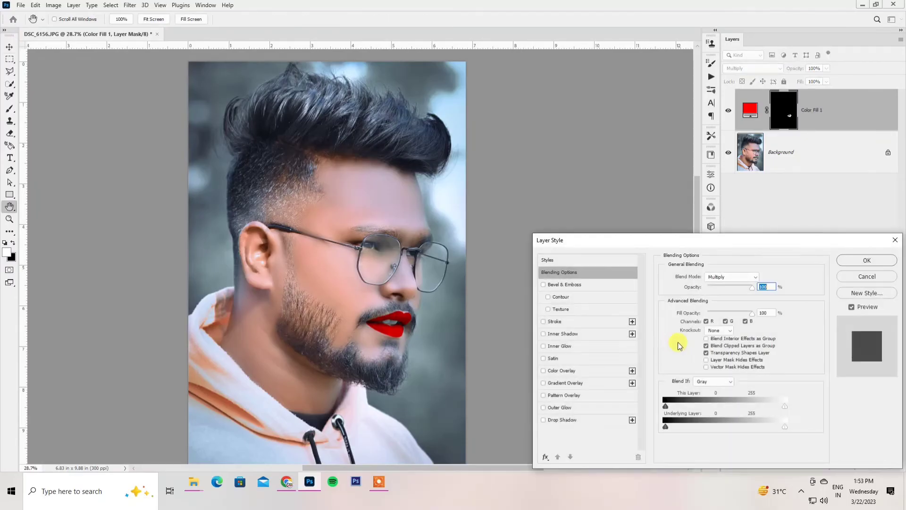
{"action": "mouse_move", "coordinate": [783, 426]}
{"action": "left_mouse_down"}
{"action": "mouse_move", "coordinate": [736, 430]}
{"action": "mouse_move", "coordinate": [769, 427]}
{"action": "left_mouse_up"}
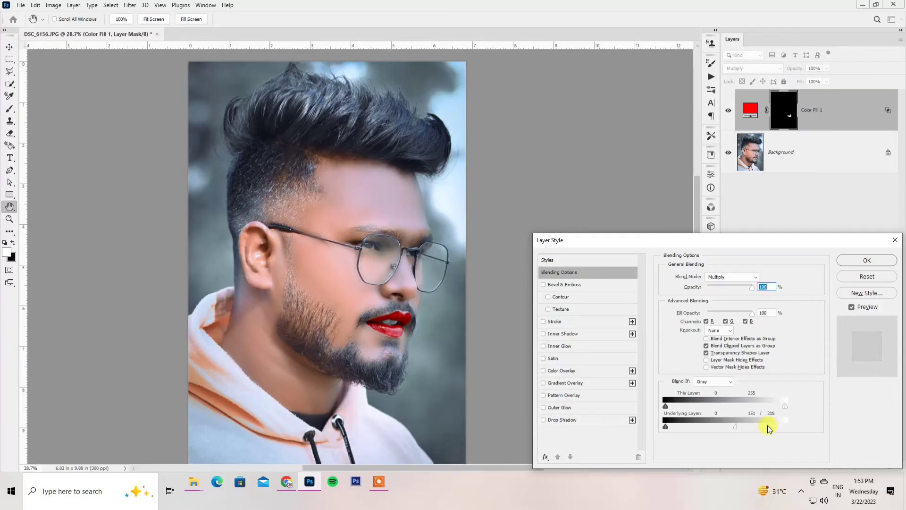
{"action": "left_click", "coordinate": [867, 260]}
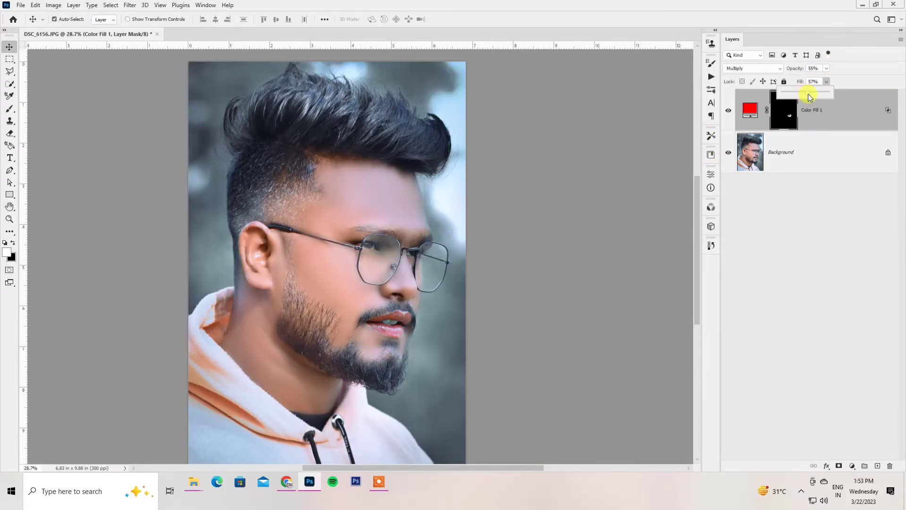
{"action": "scroll", "coordinate": [455, 255], "scroll_direction": "down", "scroll_amount": 5}
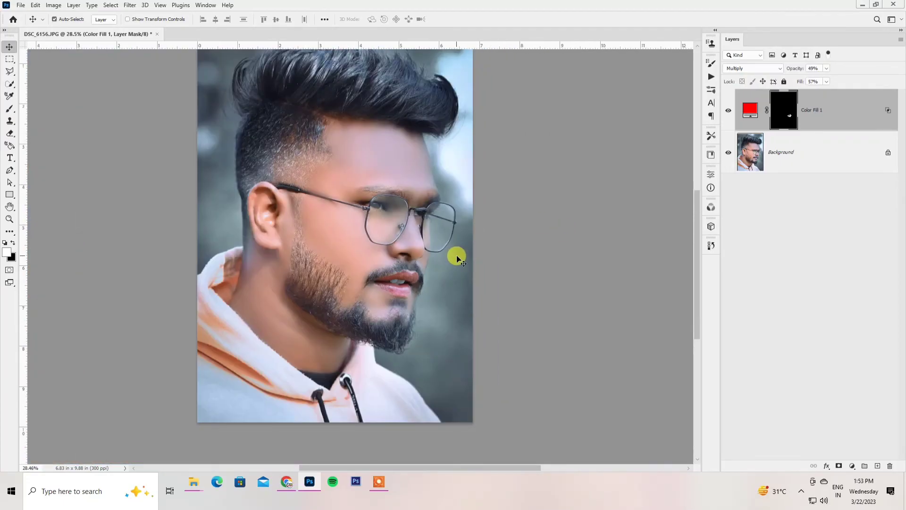
{"action": "scroll", "coordinate": [432, 236], "scroll_direction": "up", "scroll_amount": 3}
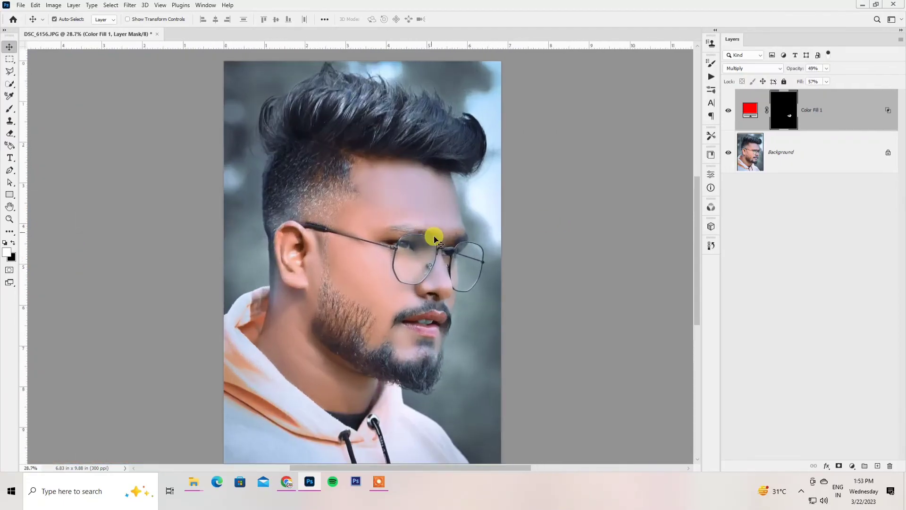
Step: Merge the lip colour into the background and add a Brightness/Contrast adjustment with brightness 4 and contrast 15
{"action": "key", "text": "ctrl+e"}
{"action": "left_click", "coordinate": [852, 465]}
{"action": "left_click", "coordinate": [855, 333]}
{"action": "left_click_drag", "start_coordinate": [631, 246], "coordinate": [633, 257]}
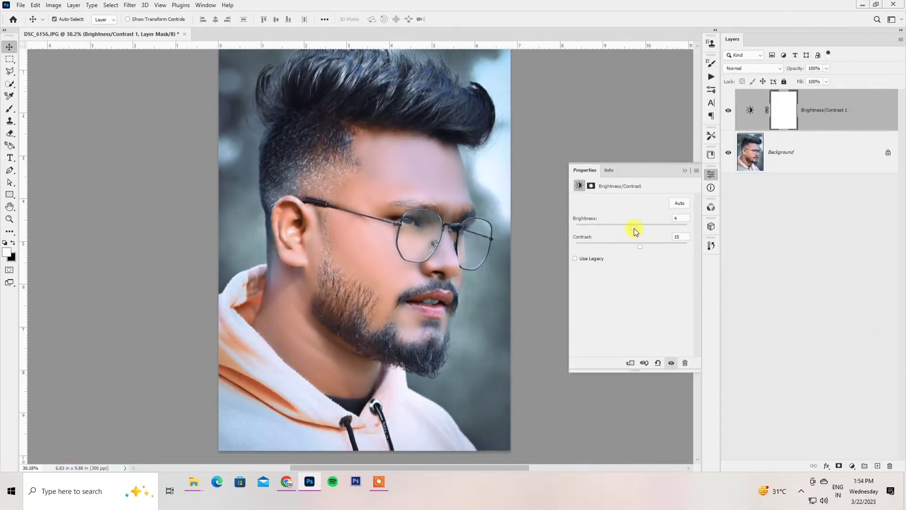